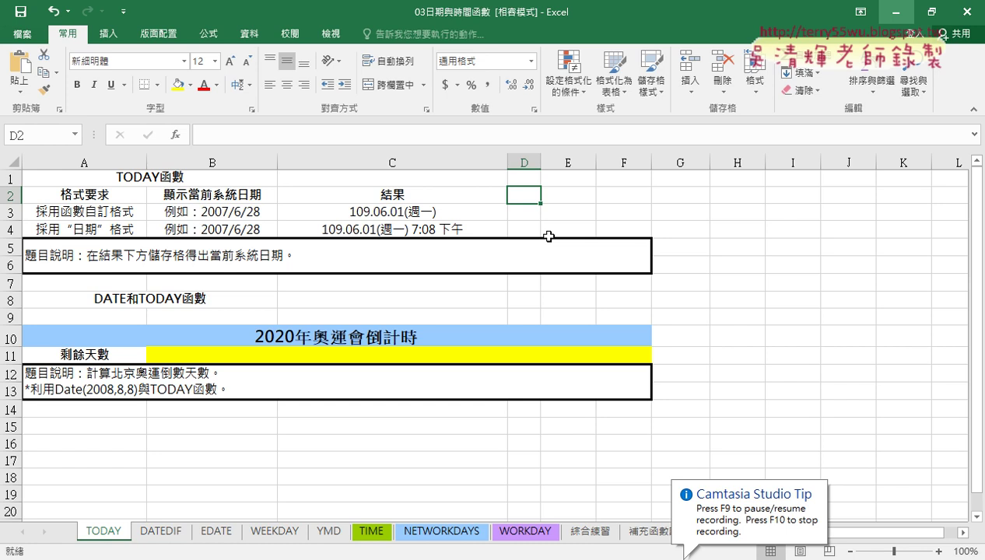
# Type the headings 年 in E2 and 月 in F2 with the Bopomofo input method
pyautogui.moveTo(393, 208); pyautogui.dragTo(393, 228)
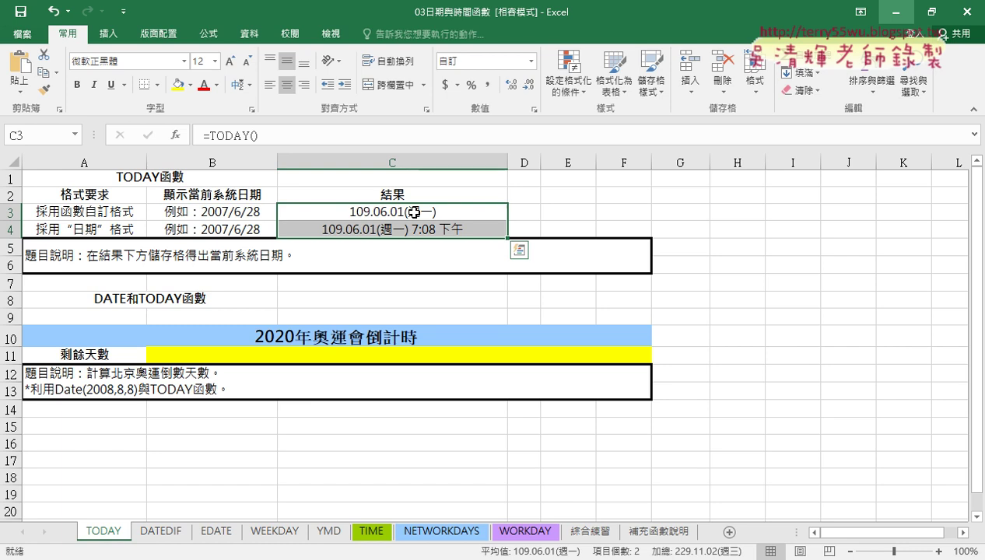
pyautogui.click(522, 195)
pyautogui.click(572, 192)
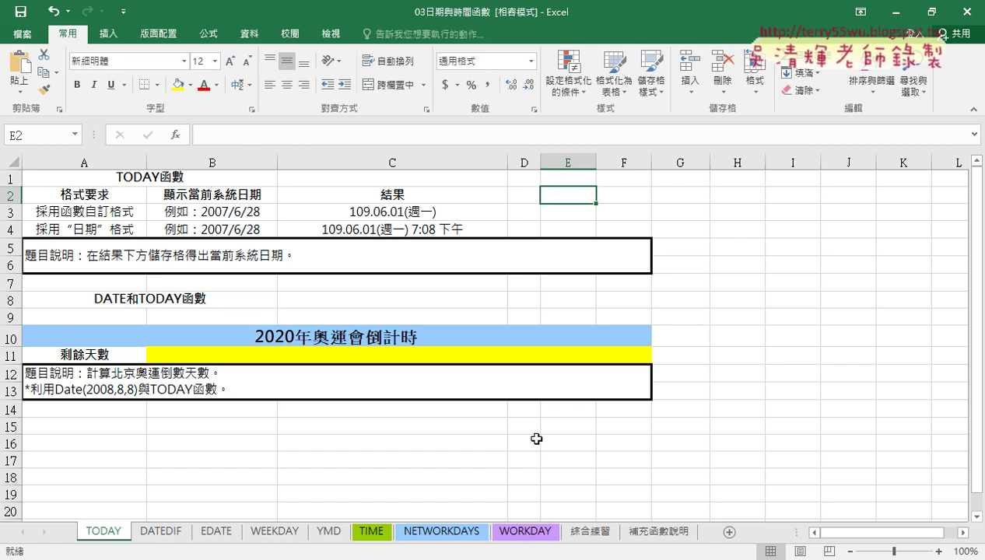
pyautogui.write('ㄋㄧㄢ')
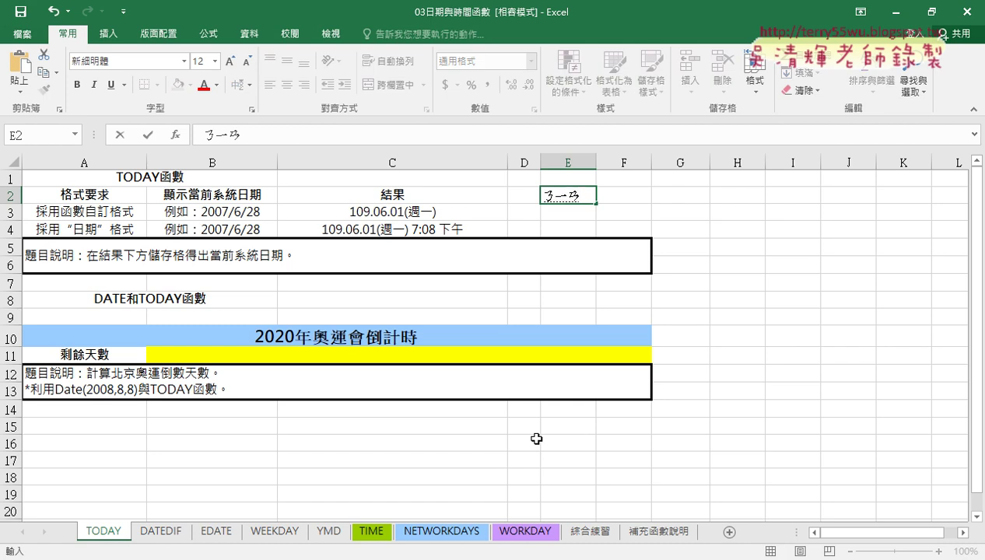
pyautogui.write('6')
pyautogui.press('Return')
pyautogui.press('Tab')
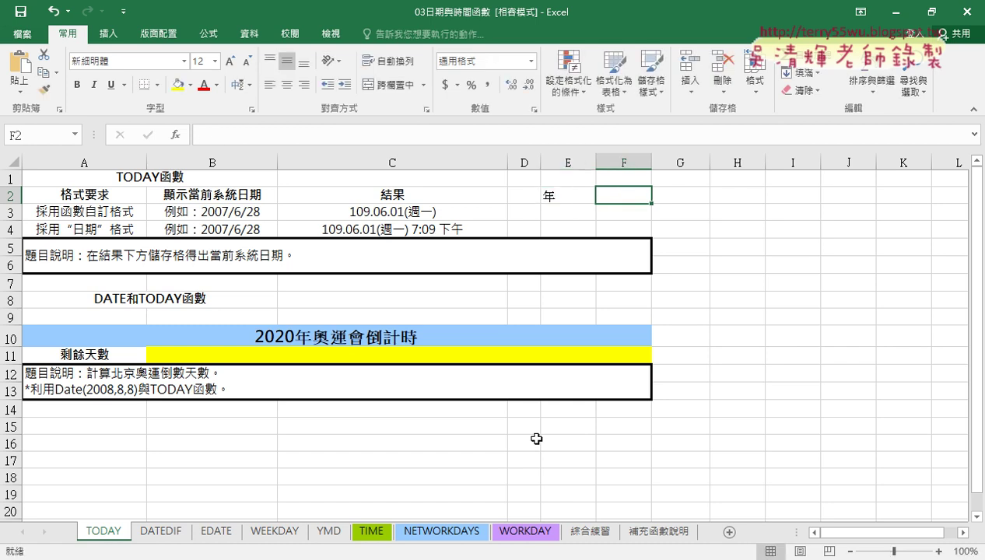
pyautogui.write('ㄩㄝ4')
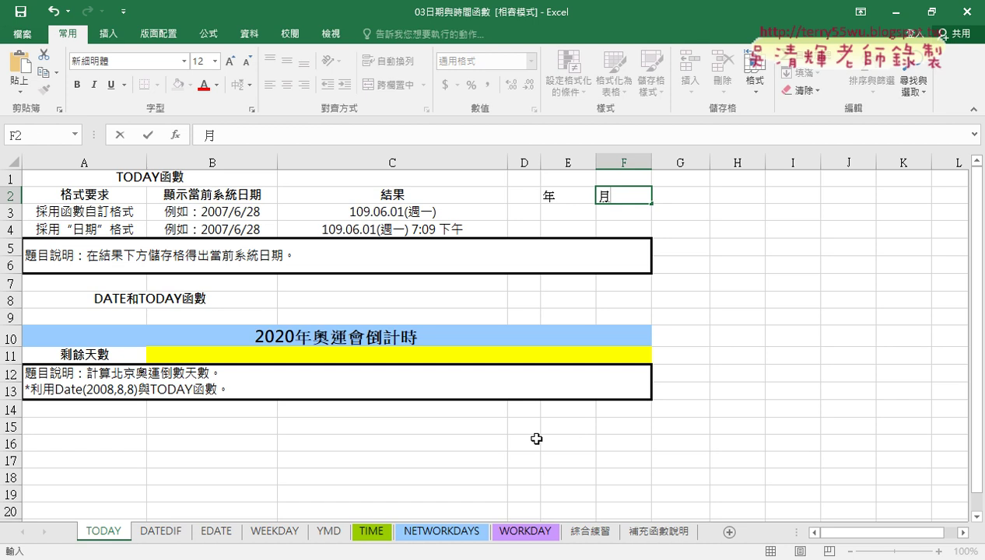
pyautogui.press('Return')
pyautogui.press('Tab')
# Type the headings 日 in G2 and 周 in H2
pyautogui.write('ㄖ')
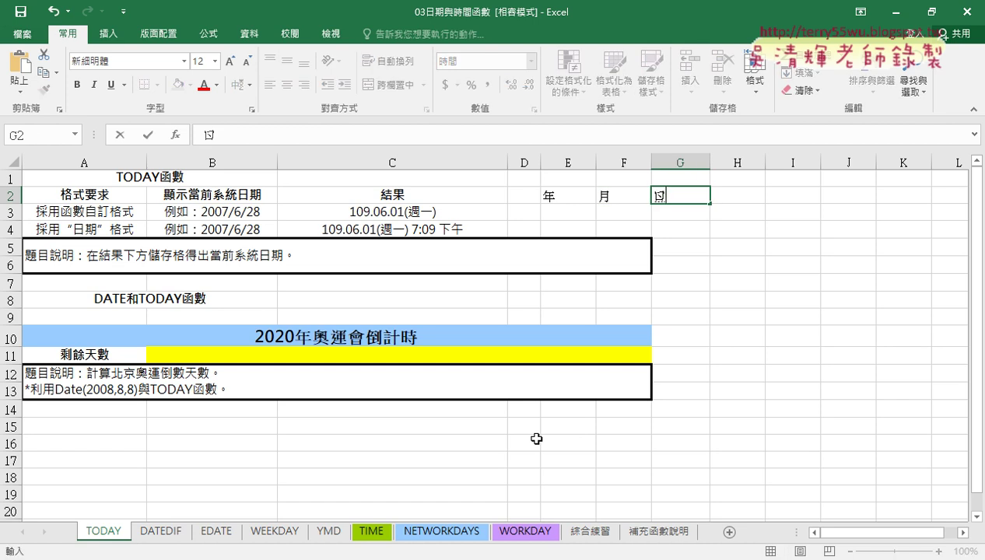
pyautogui.write('4')
pyautogui.press('Return')
pyautogui.press('Tab')
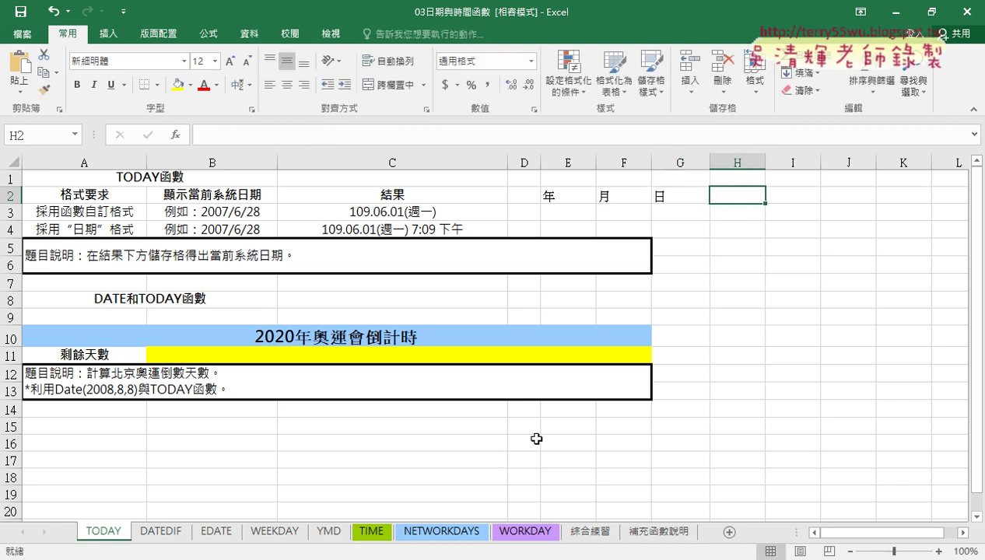
pyautogui.write('ㄓㄡ')
pyautogui.press('space')
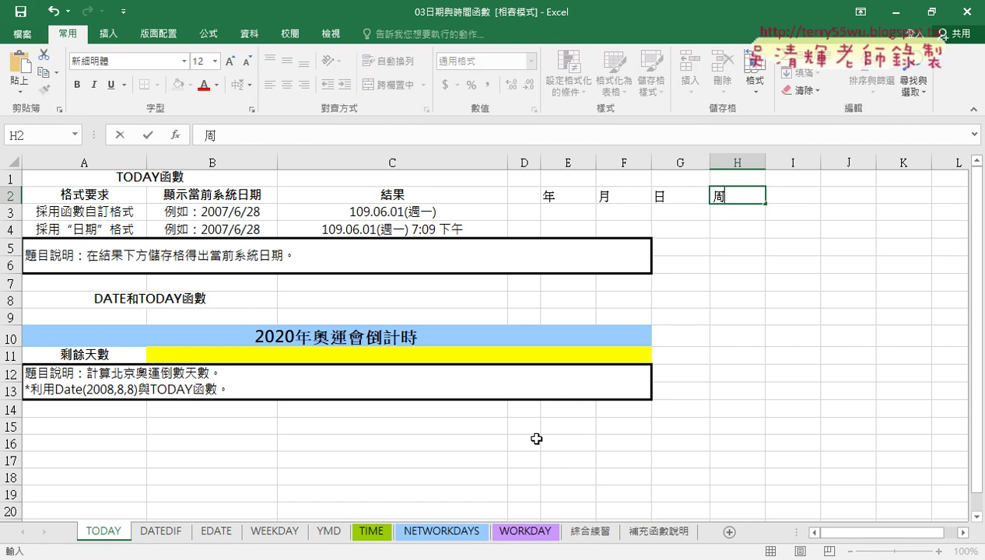
pyautogui.click(565, 216)
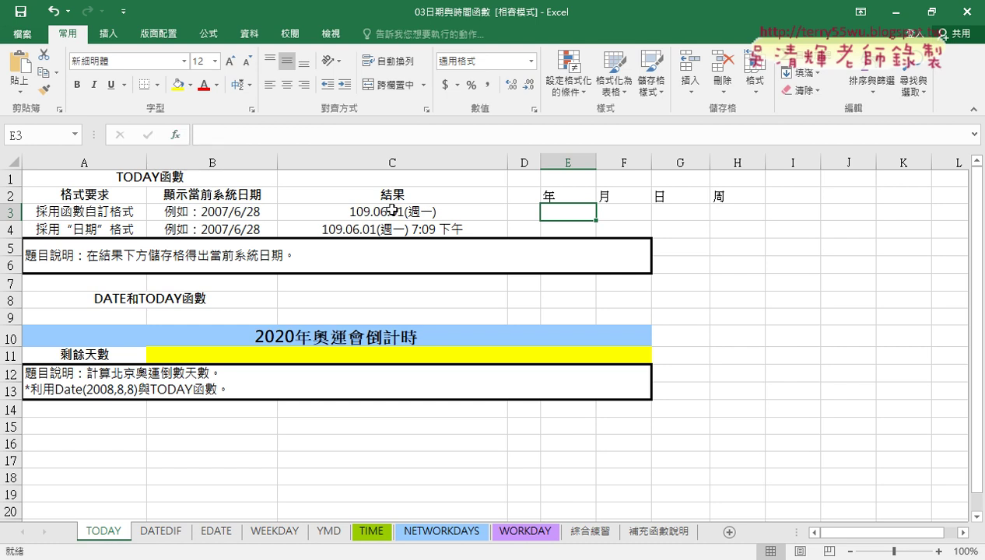
pyautogui.click(176, 135)
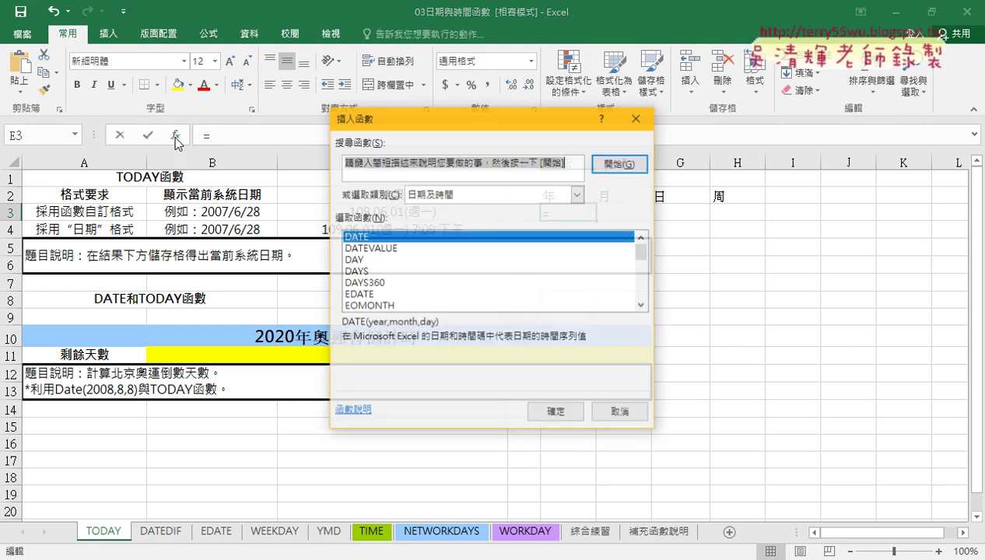
pyautogui.click(428, 195)
pyautogui.click(432, 299)
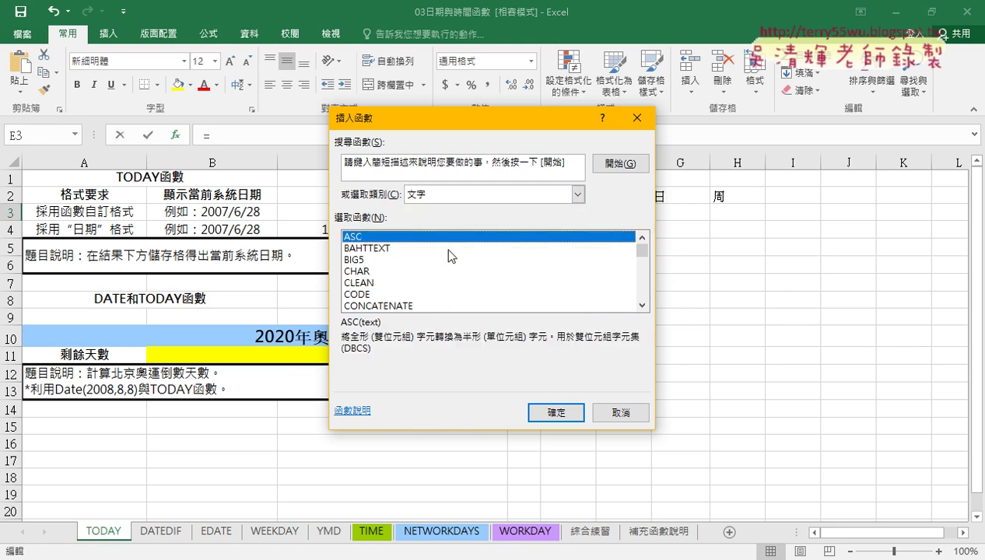
pyautogui.moveTo(443, 118); pyautogui.dragTo(600, 126)
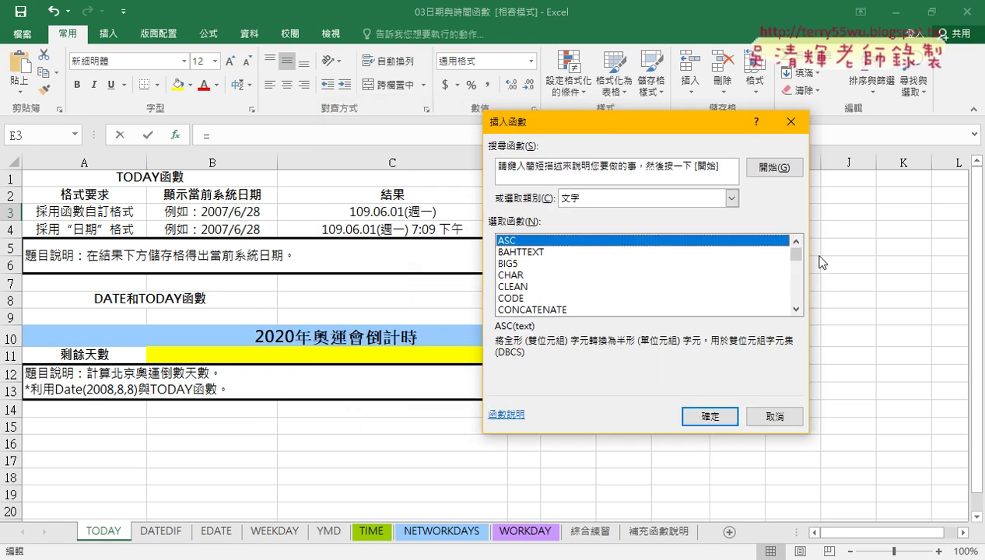
pyautogui.moveTo(796, 255); pyautogui.dragTo(797, 273)
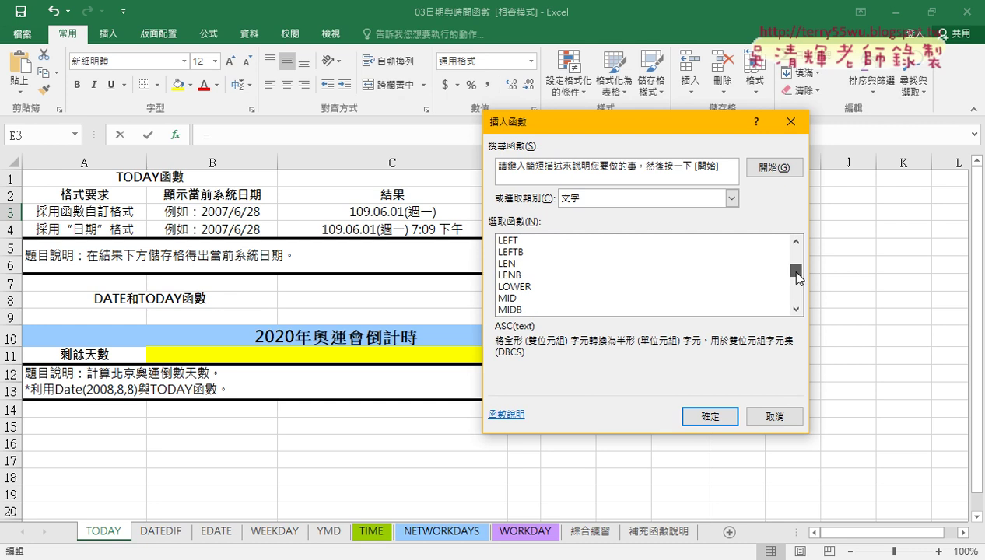
pyautogui.click(520, 242)
pyautogui.doubleClick(521, 243)
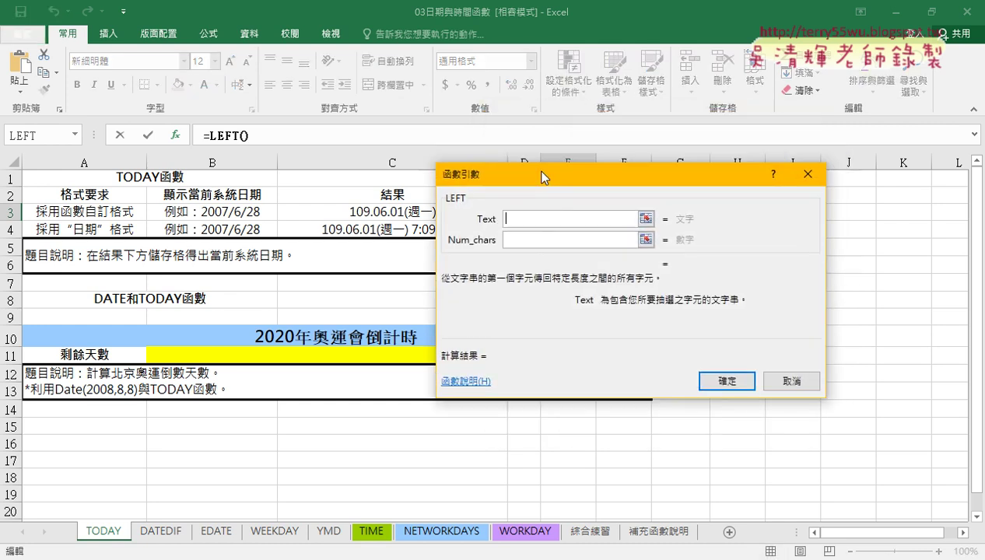
pyautogui.moveTo(623, 165); pyautogui.dragTo(331, 261)
pyautogui.click(414, 212)
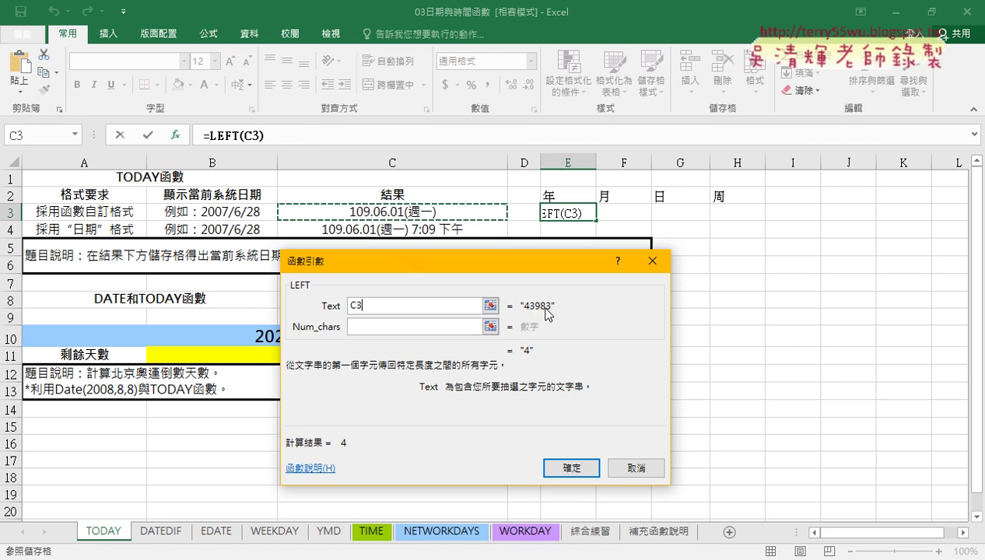
pyautogui.click(419, 326)
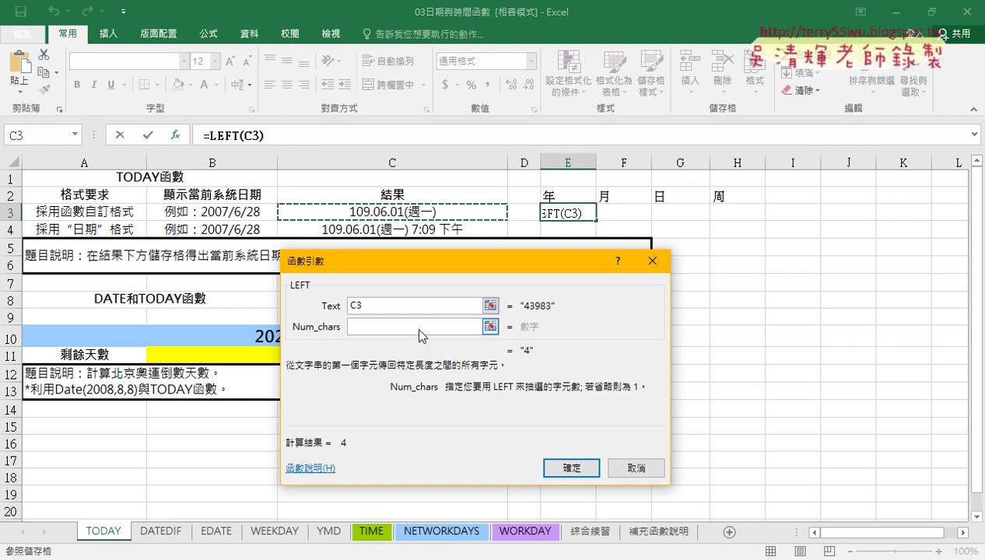
pyautogui.write('3')
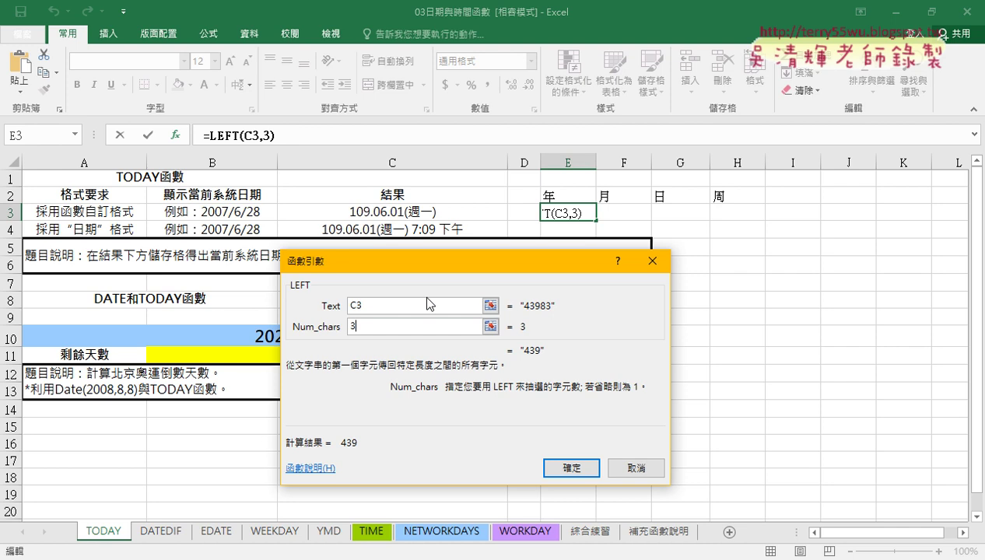
pyautogui.click(636, 469)
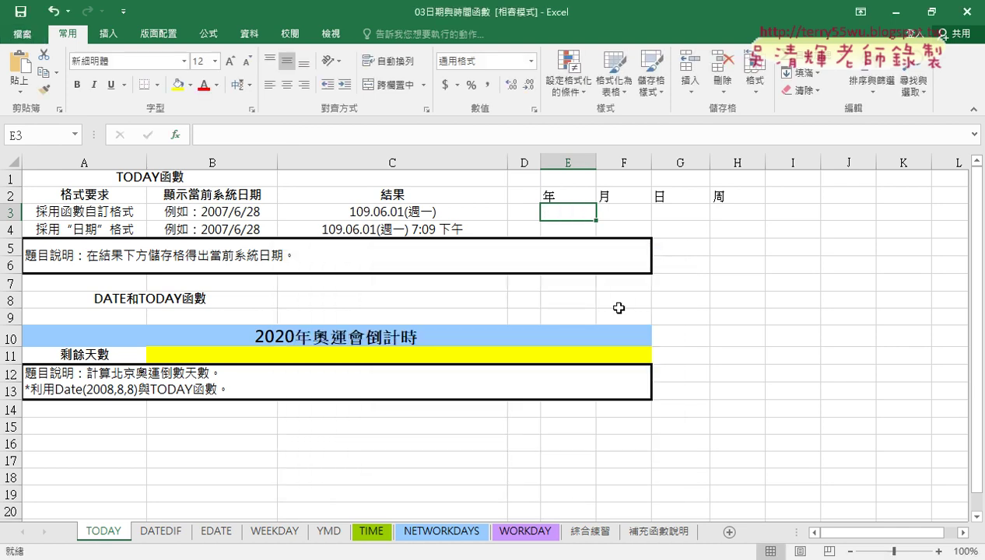
# Copy C3's format code [$-zh-TW]e.mm.dd(aaa);@ from Format Cells, then cancel without changes
pyautogui.click(405, 211)
pyautogui.rightClick(397, 211)
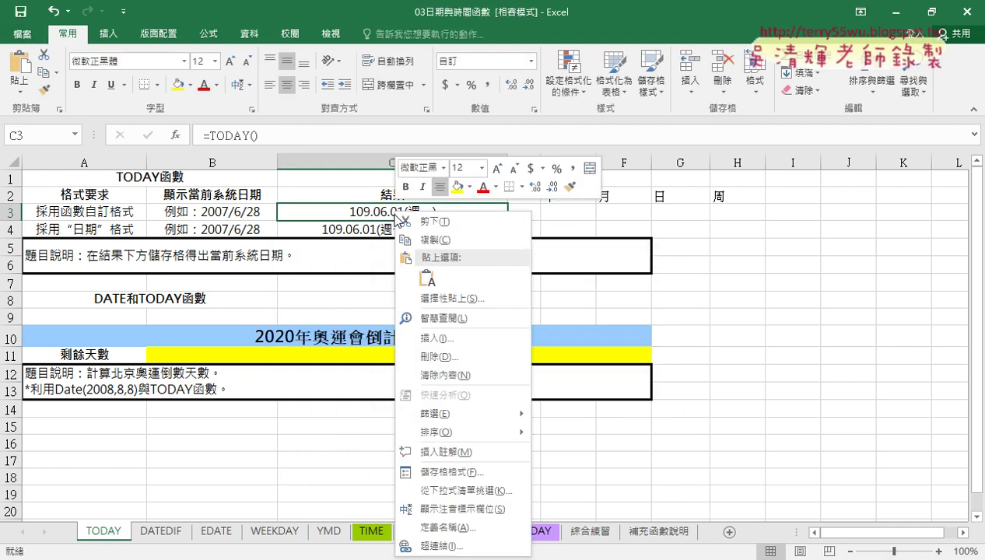
pyautogui.click(451, 472)
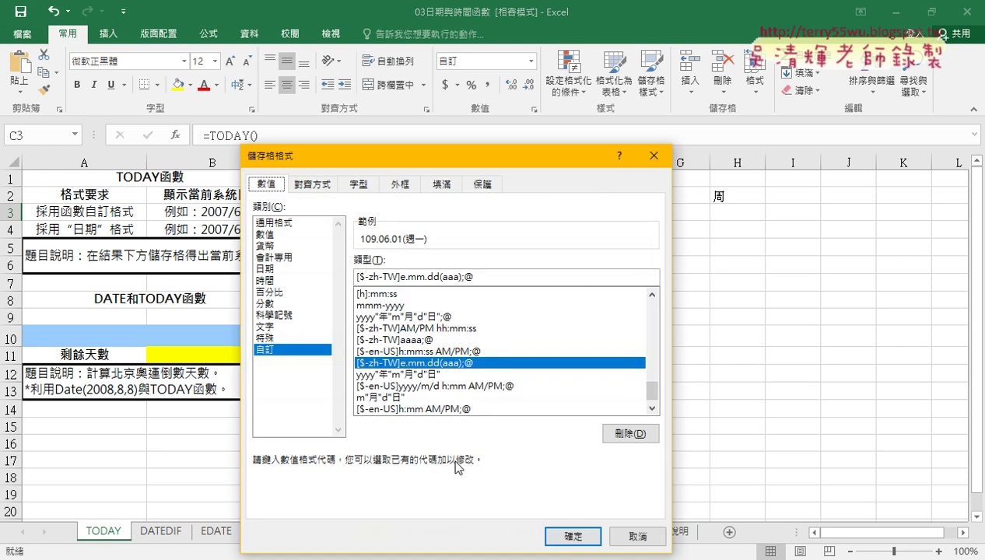
pyautogui.moveTo(492, 278); pyautogui.dragTo(355, 277)
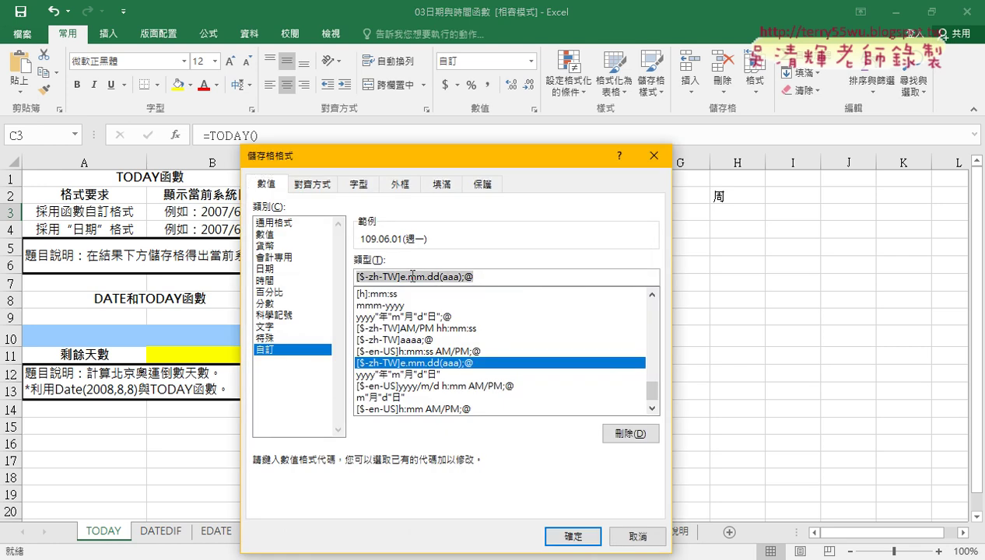
pyautogui.rightClick(413, 276)
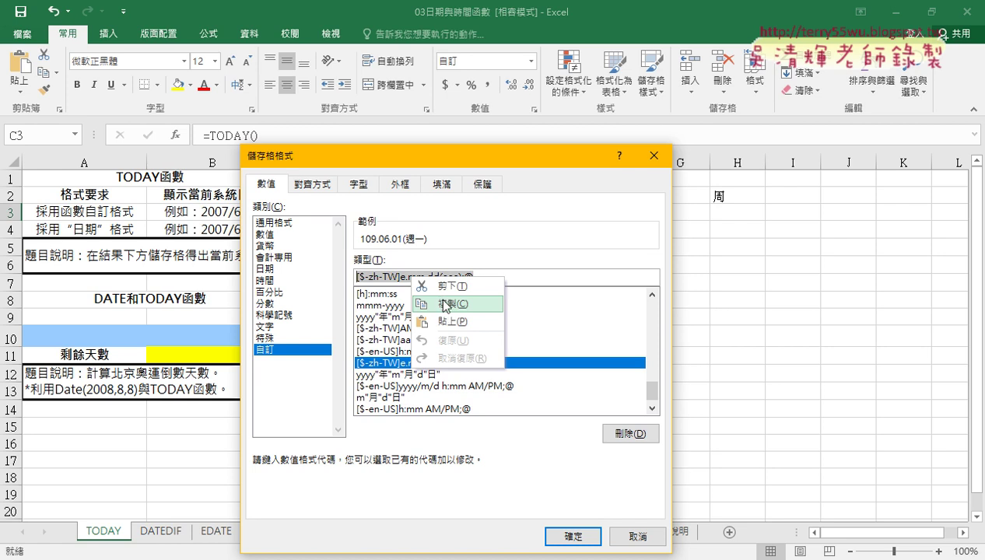
pyautogui.click(443, 304)
pyautogui.click(636, 536)
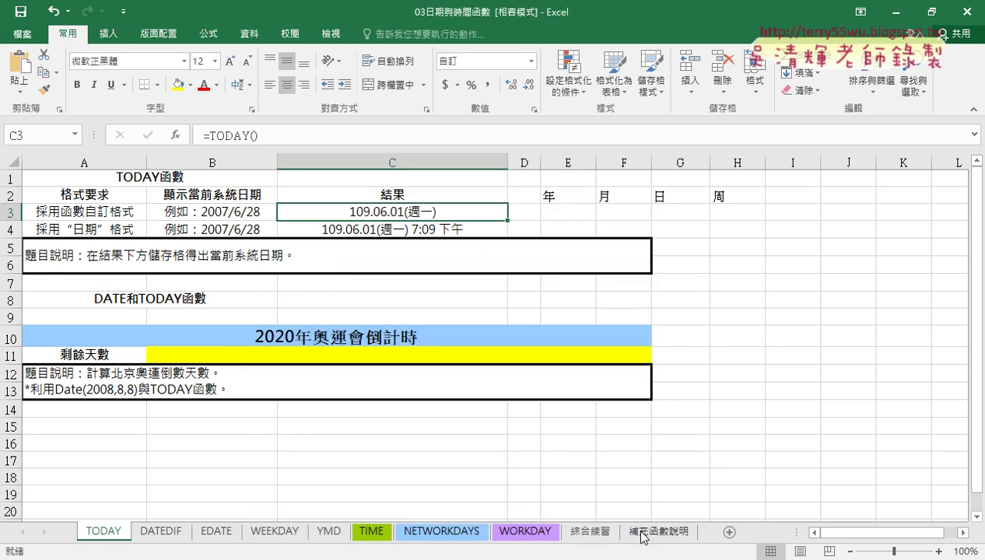
# Start a TEXT function in E3 from the Text function category
pyautogui.click(578, 219)
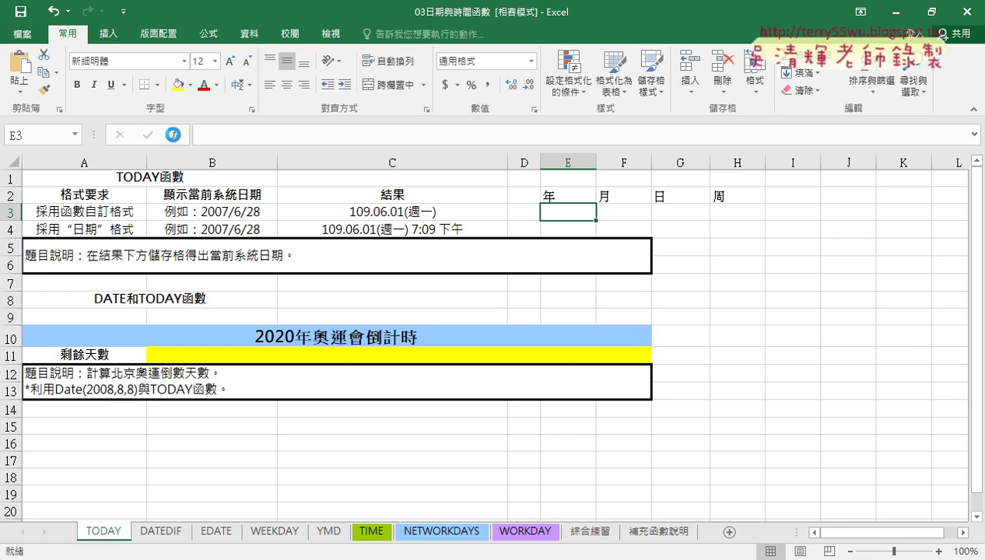
pyautogui.click(175, 135)
pyautogui.moveTo(373, 231); pyautogui.dragTo(310, 106)
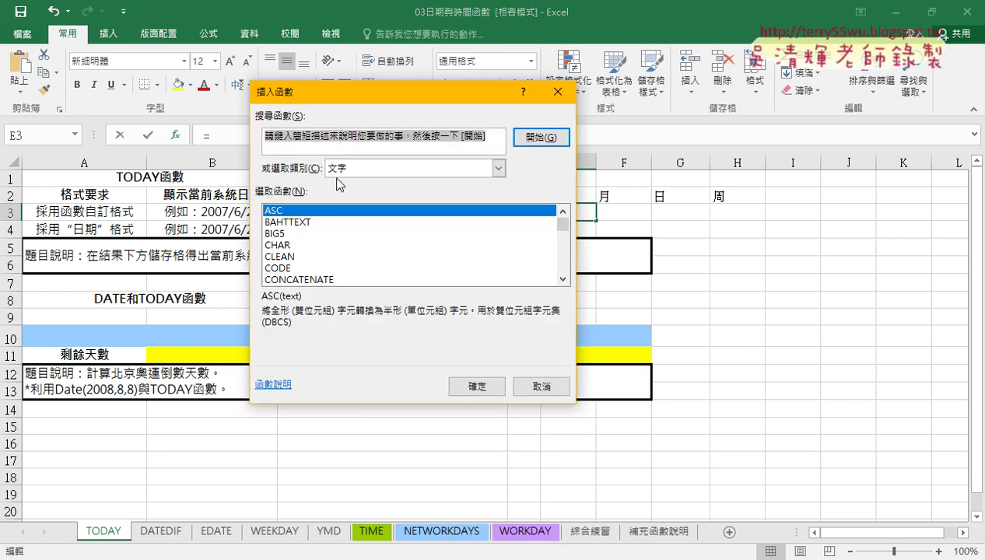
pyautogui.click(498, 168)
pyautogui.click(498, 168)
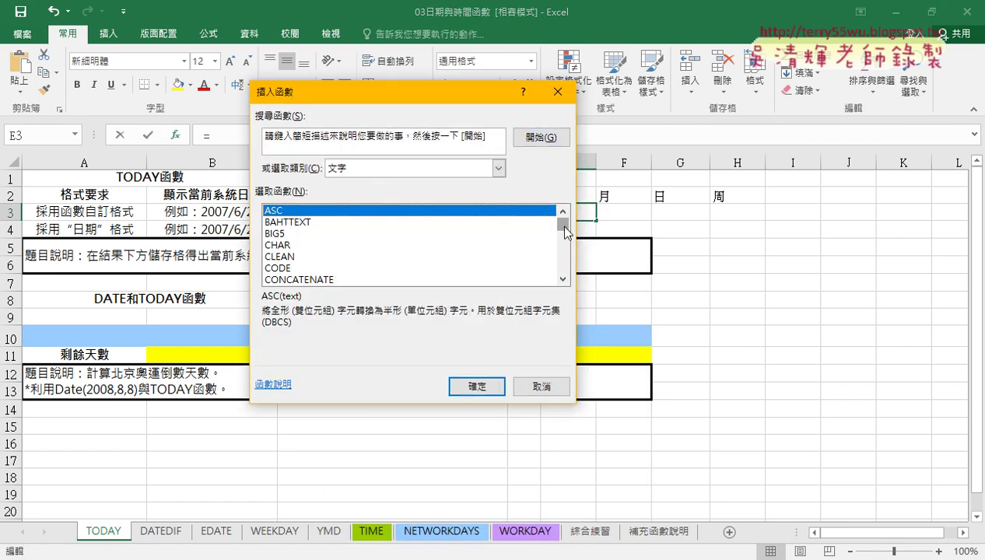
pyautogui.moveTo(562, 226); pyautogui.dragTo(565, 265)
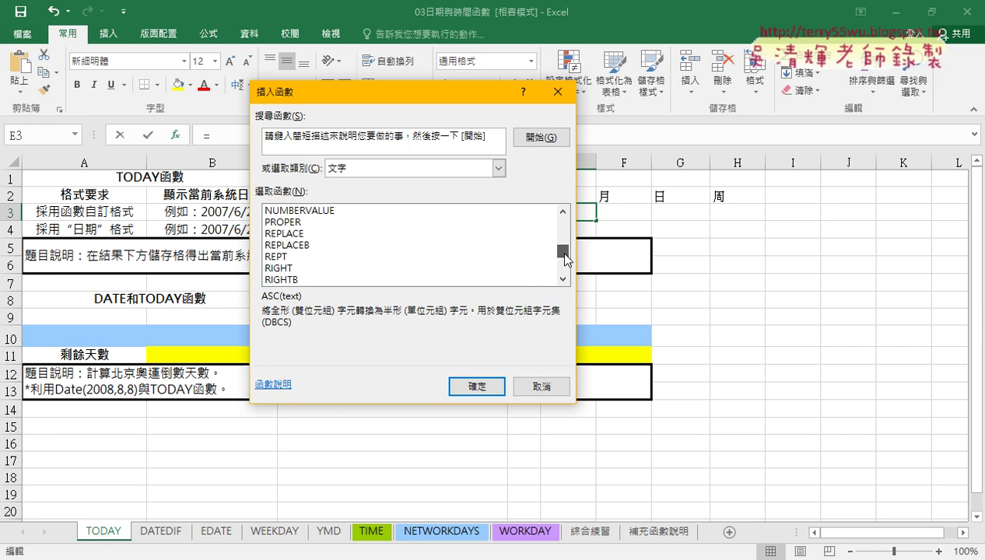
pyautogui.click(316, 278)
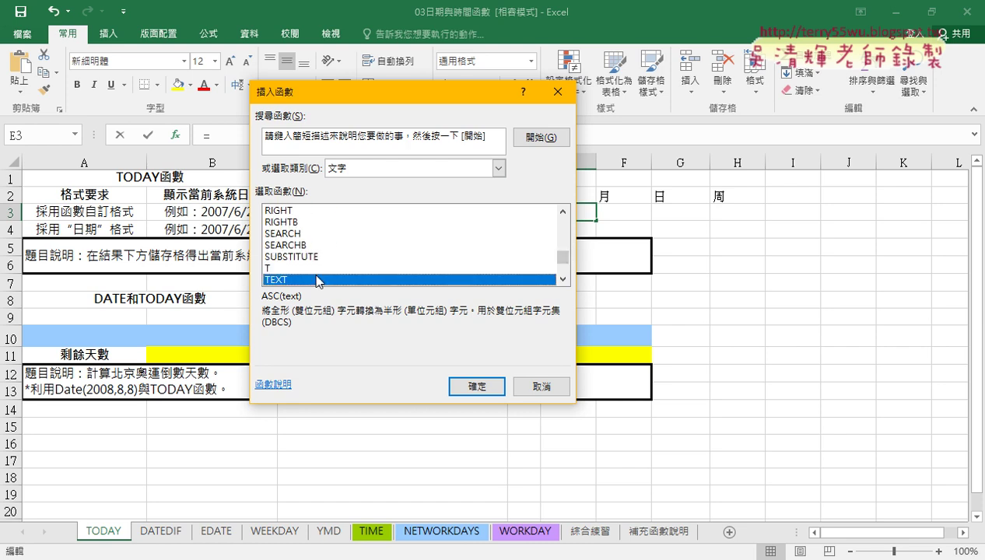
pyautogui.click(485, 400)
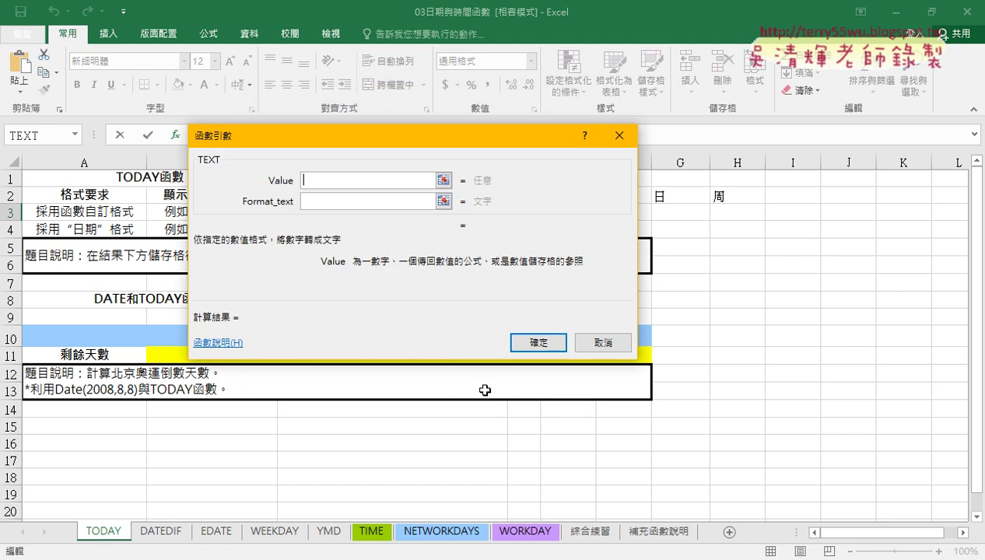
# Set TEXT's Value to C3 and Format_text to "[$-zh-TW]e.mm.dd(aaa);@", giving 109.06.01(週一)
pyautogui.moveTo(399, 148); pyautogui.dragTo(407, 260)
pyautogui.click(409, 213)
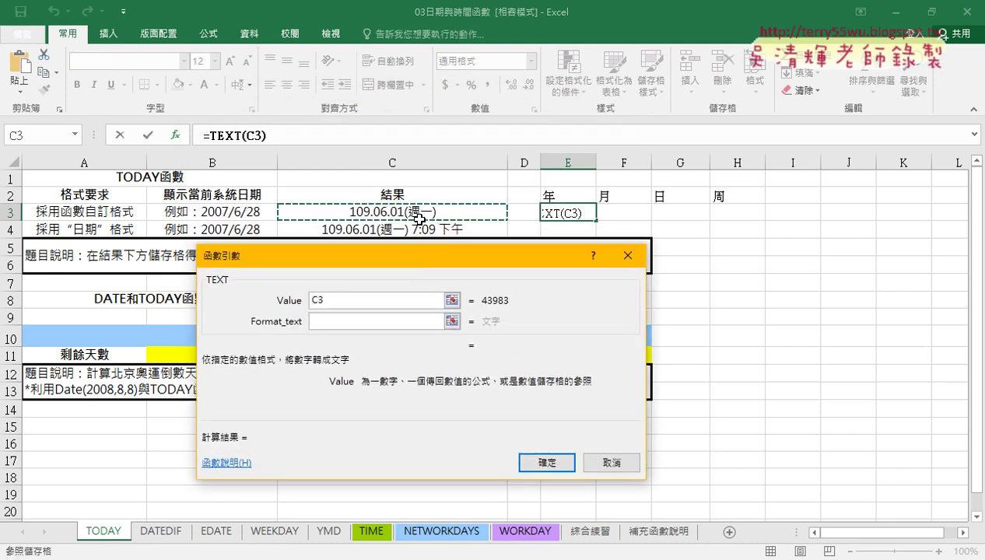
pyautogui.click(324, 321)
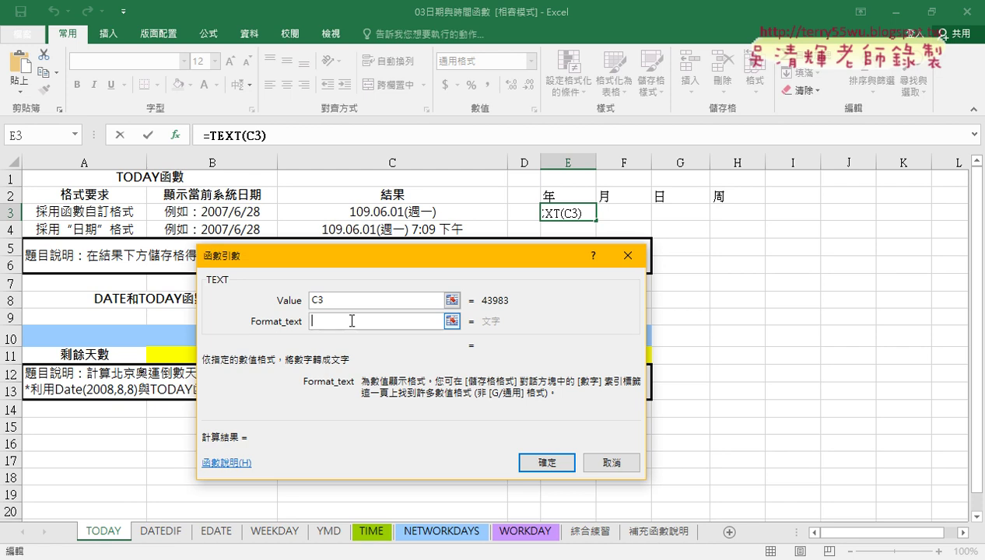
pyautogui.write('""')
pyautogui.press('Left')
pyautogui.hotkey('ctrl', 'v')
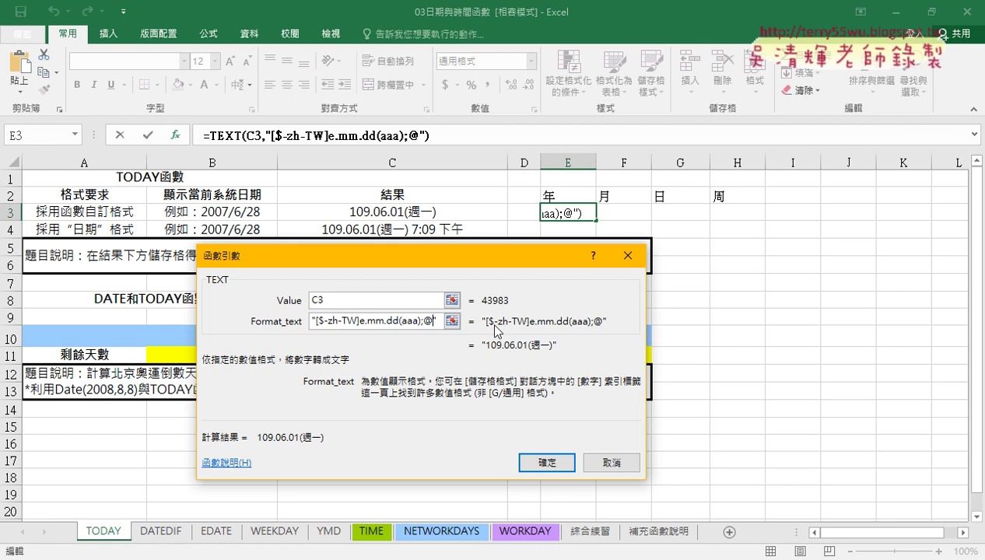
pyautogui.moveTo(482, 309); pyautogui.dragTo(507, 306)
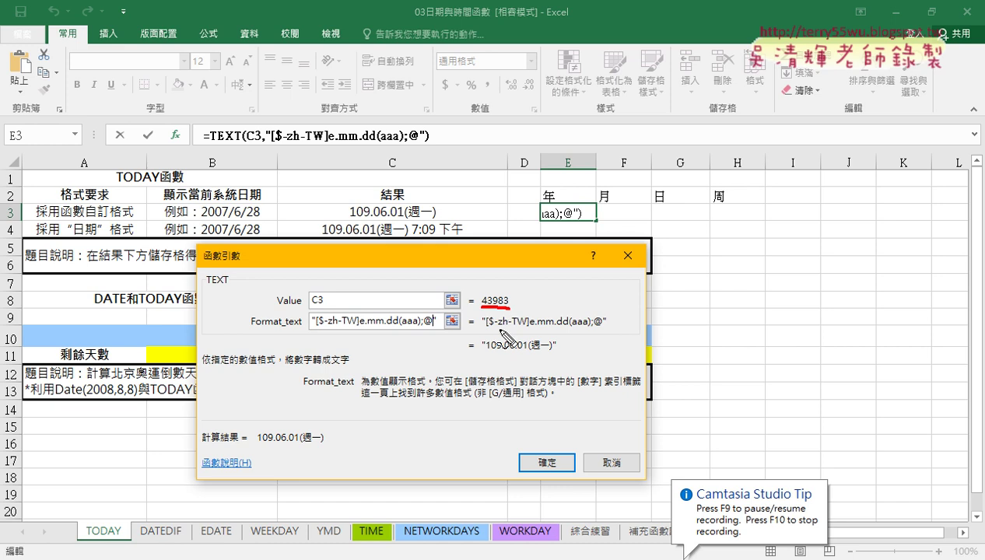
pyautogui.moveTo(486, 356); pyautogui.dragTo(559, 355)
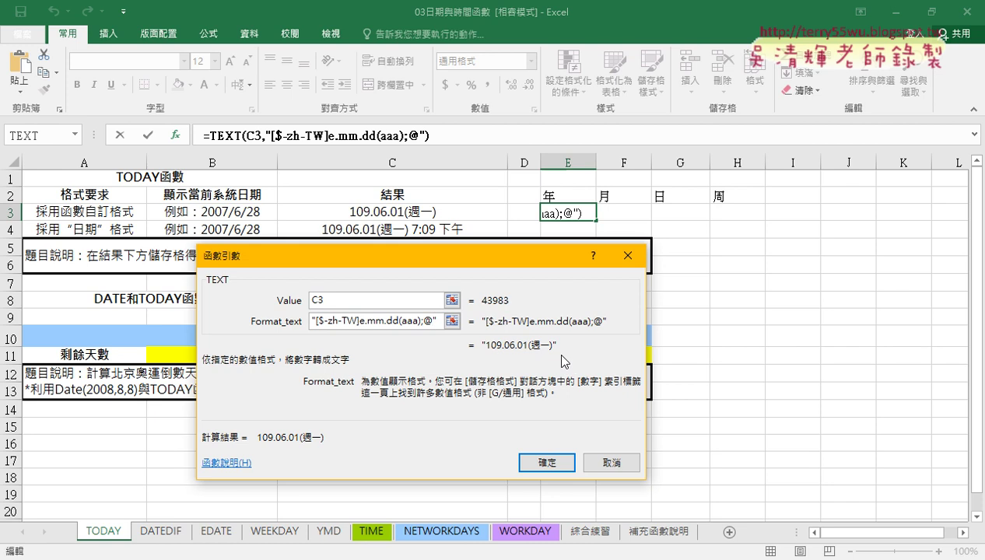
pyautogui.click(547, 460)
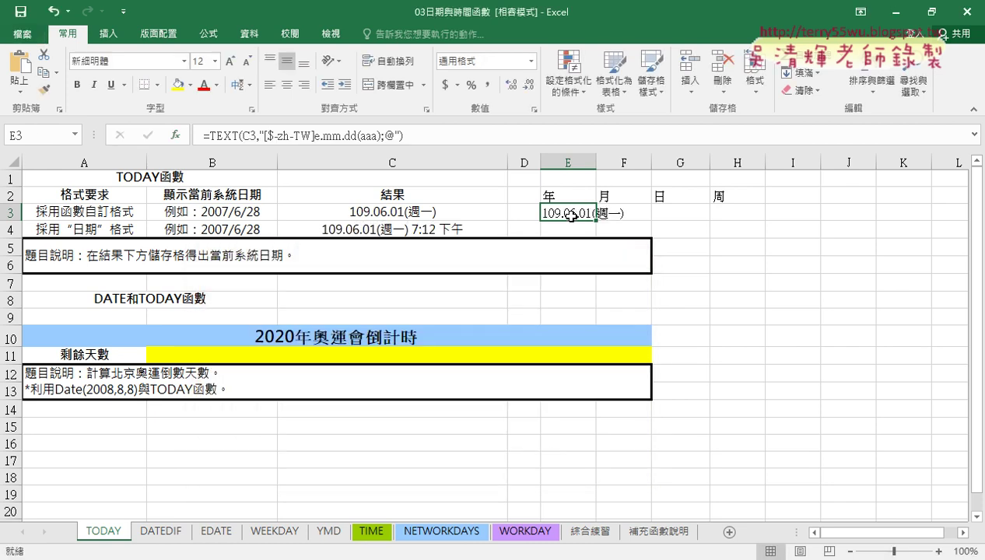
pyautogui.click(212, 137)
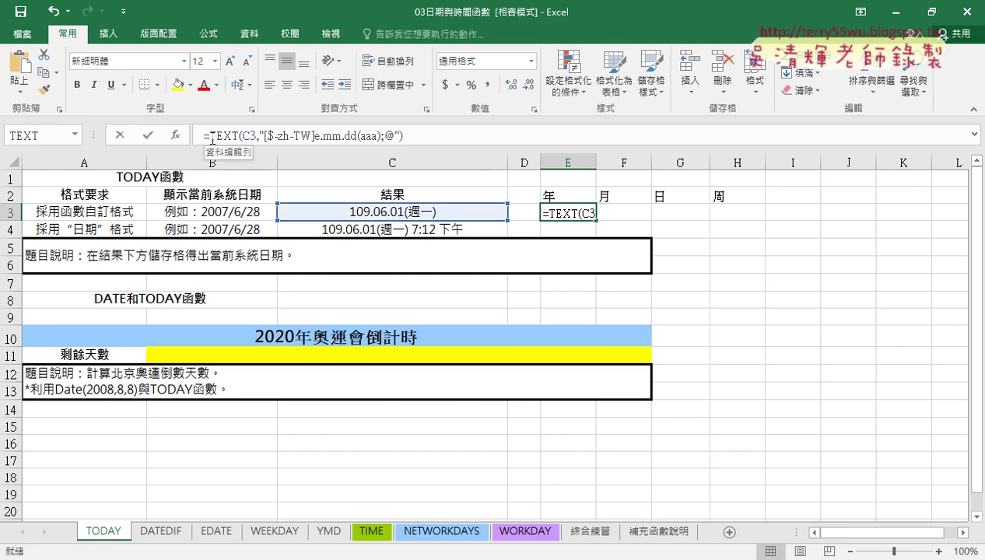
# Cut the TEXT(...) expression out of E3's formula and insert a LEFT function
pyautogui.rightClick(285, 138)
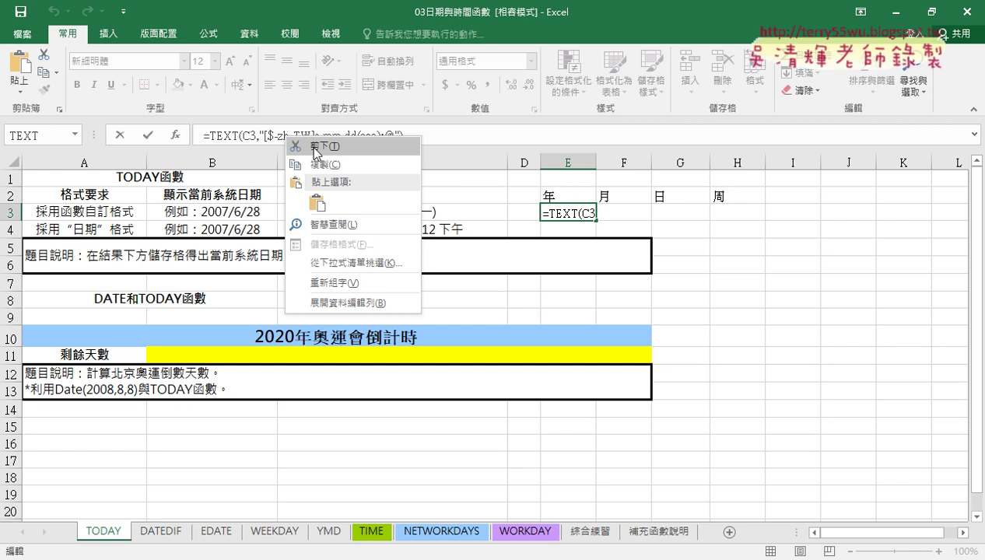
pyautogui.click(314, 147)
pyautogui.click(176, 136)
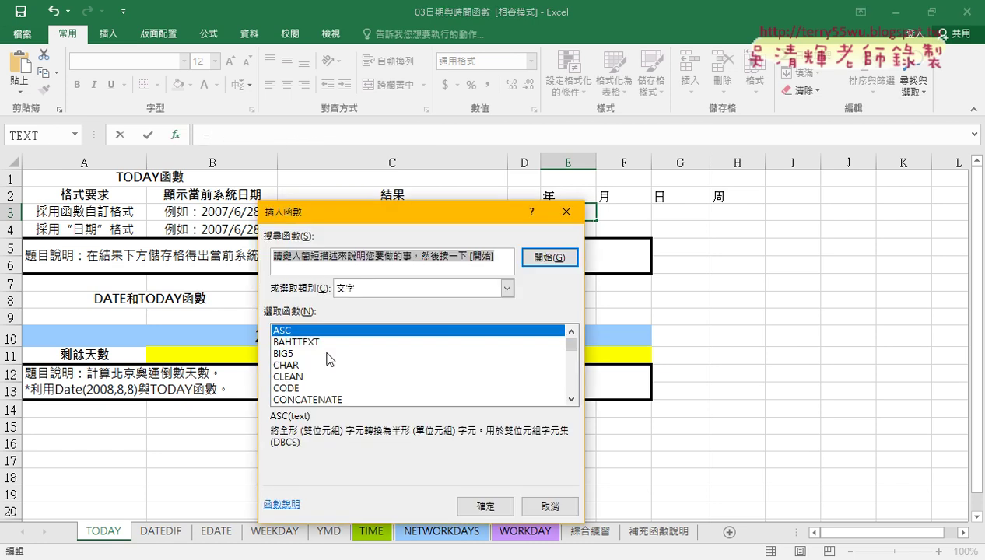
pyautogui.click(572, 399)
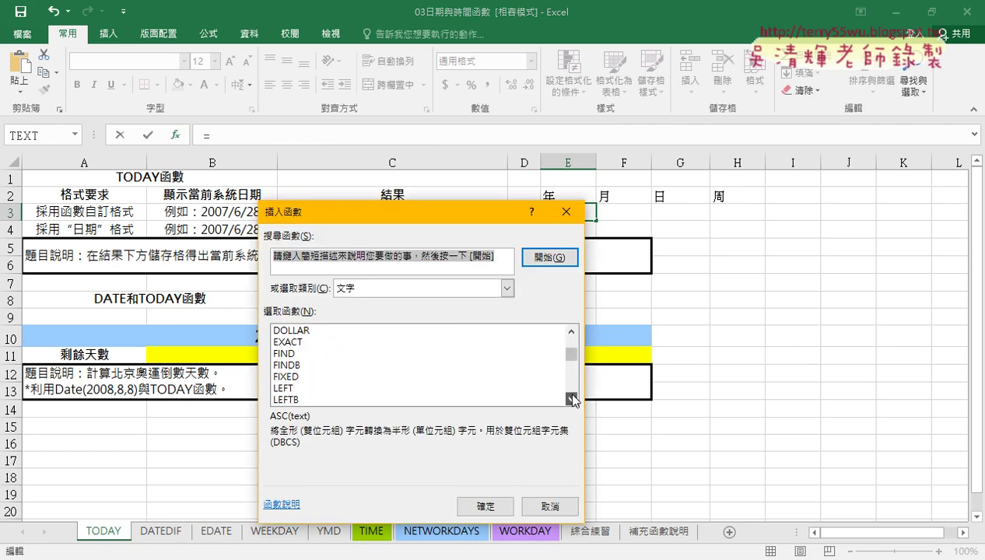
pyautogui.click(572, 399)
pyautogui.click(572, 400)
pyautogui.doubleClick(282, 363)
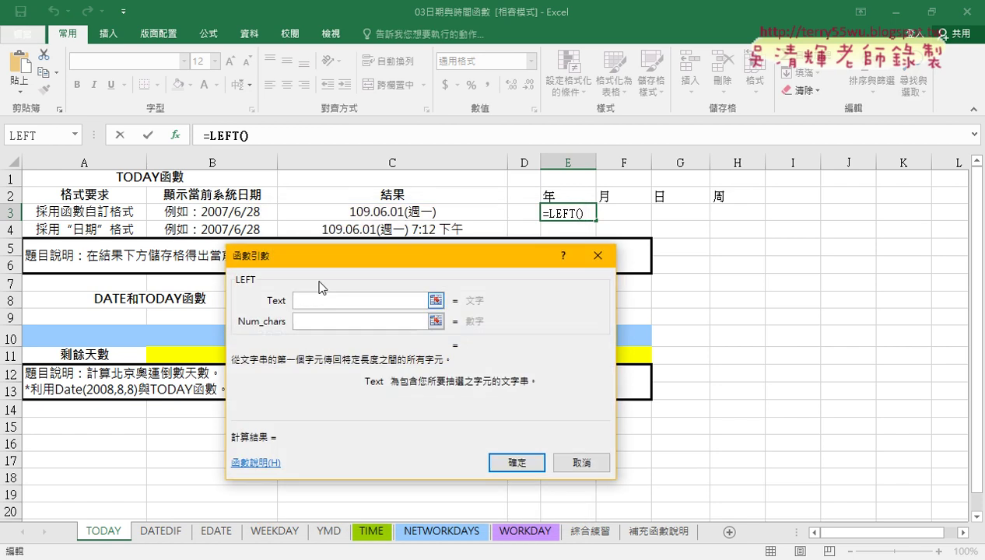
# Paste the TEXT expression as LEFT's Text with Num_chars 3, so E3 shows 109
pyautogui.rightClick(319, 300)
pyautogui.click(344, 345)
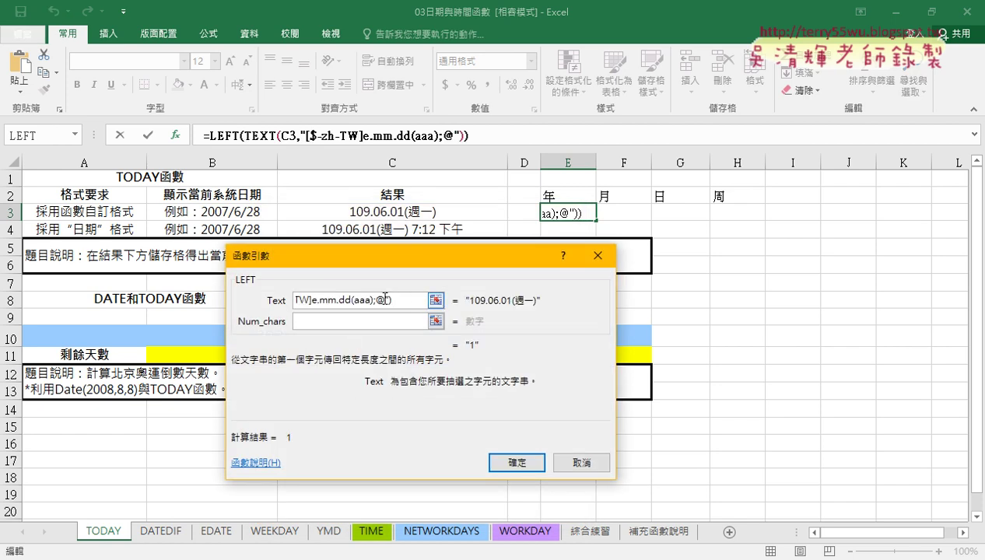
pyautogui.moveTo(384, 297); pyautogui.dragTo(205, 290)
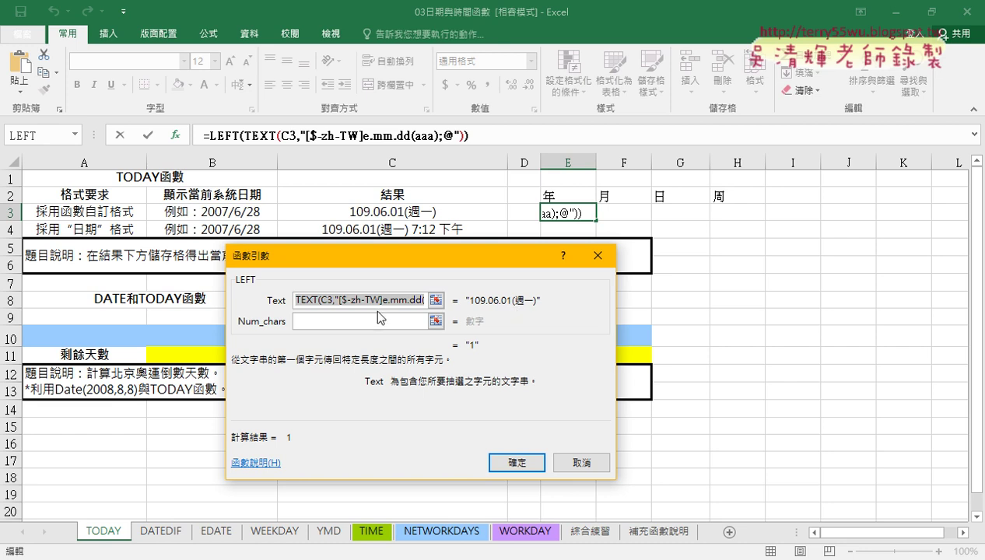
pyautogui.click(380, 319)
pyautogui.write('3')
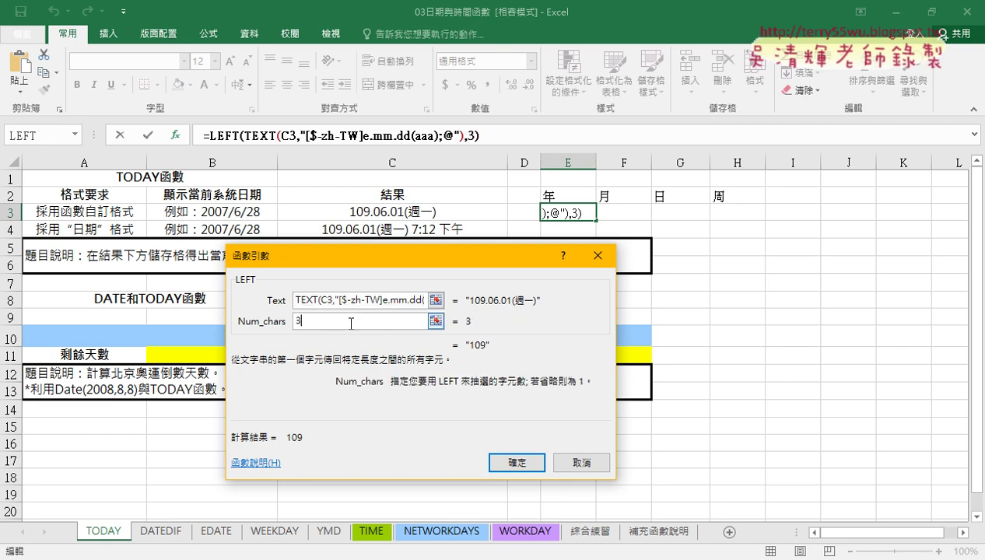
pyautogui.click(527, 462)
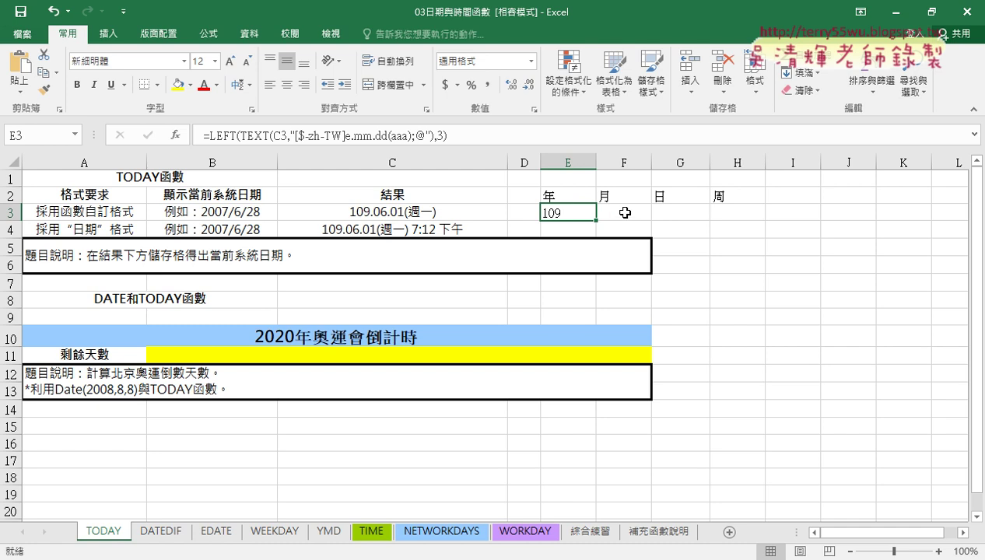
pyautogui.click(625, 213)
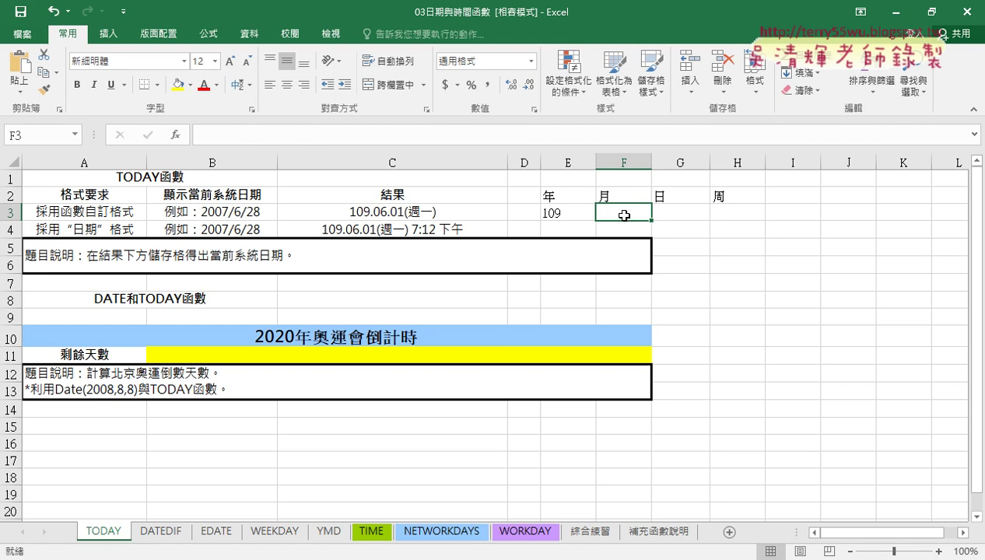
# Insert a MID function into F3
pyautogui.click(176, 135)
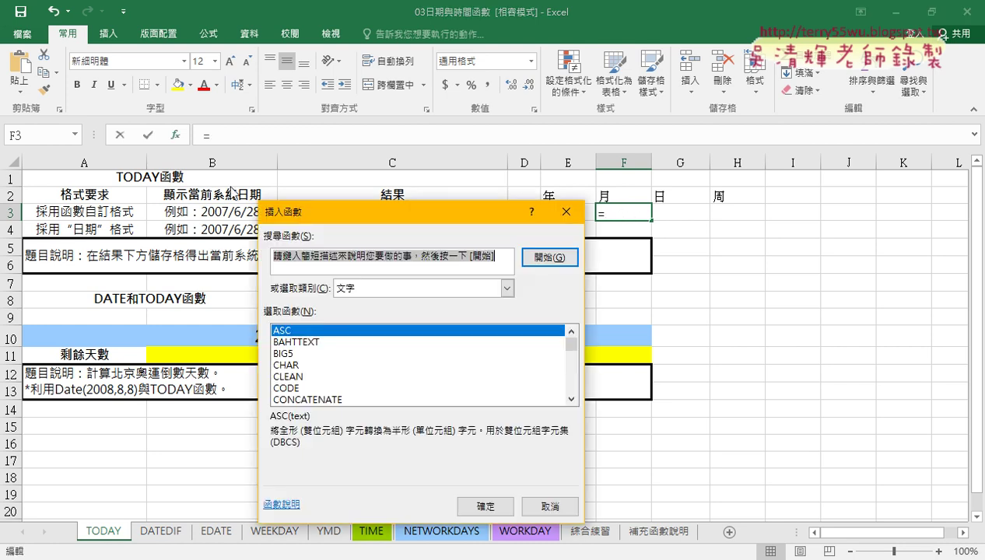
pyautogui.click(571, 399)
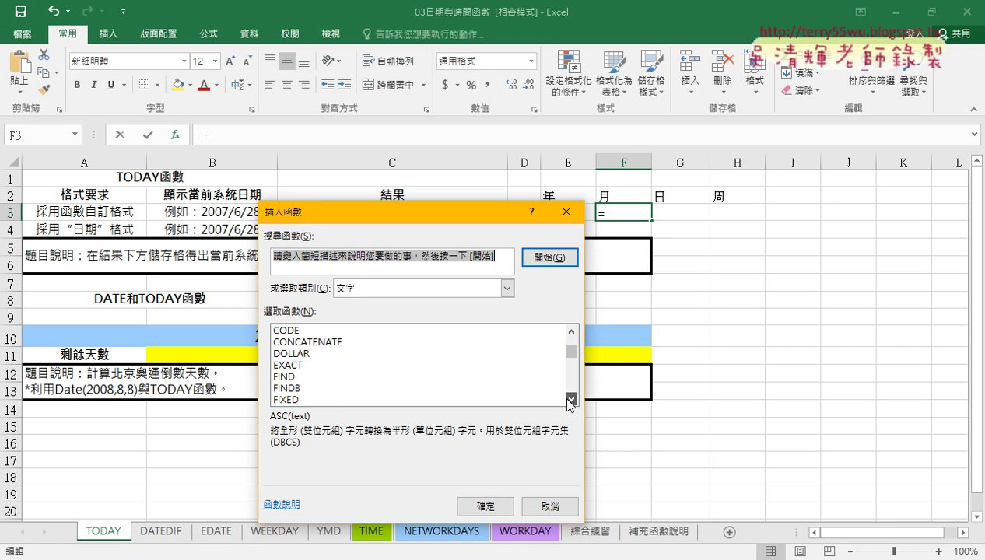
pyautogui.moveTo(571, 399); pyautogui.dragTo(571, 399)
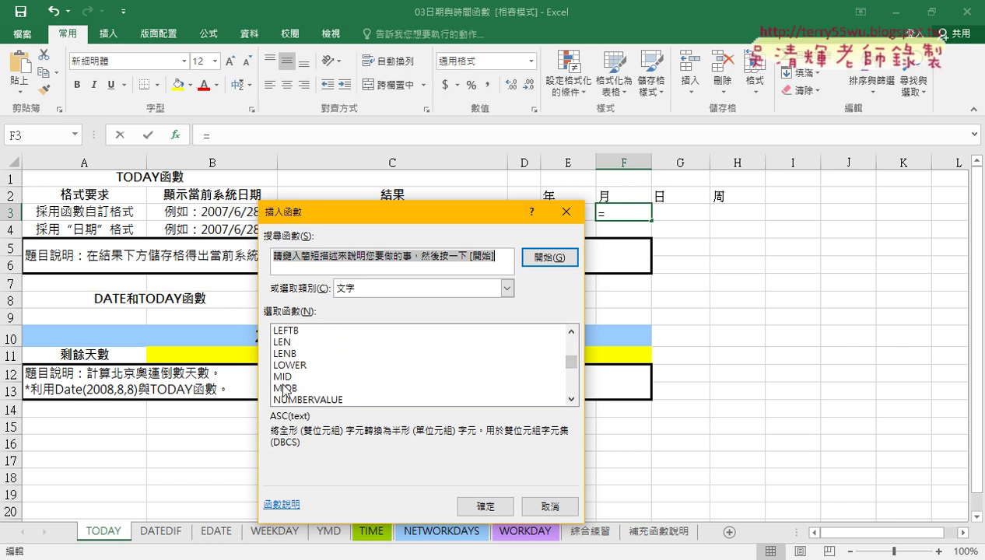
pyautogui.doubleClick(282, 376)
# Paste the TEXT expression as MID's Text with start 5 and length 2, showing 06
pyautogui.rightClick(352, 291)
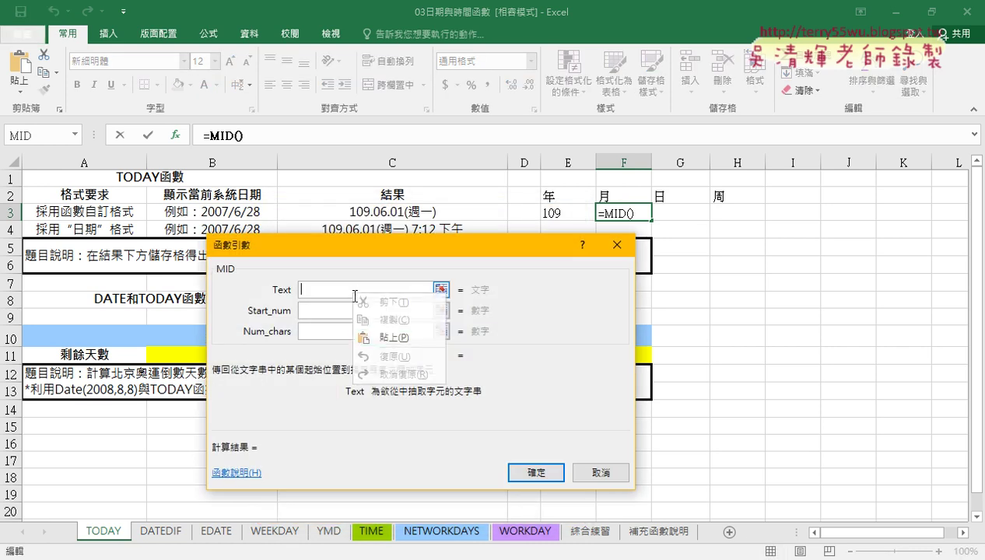
pyautogui.click(379, 340)
pyautogui.moveTo(413, 290); pyautogui.dragTo(251, 292)
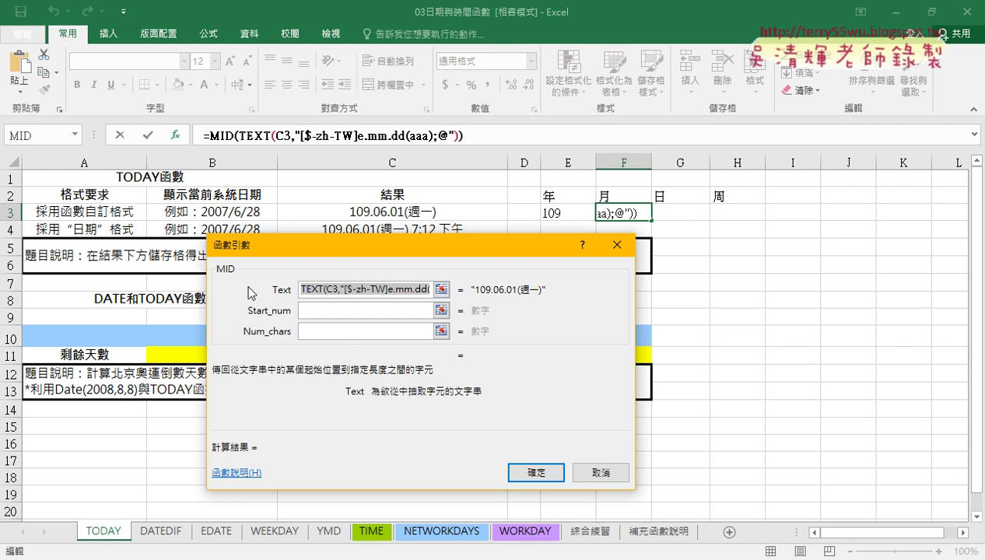
pyautogui.click(314, 312)
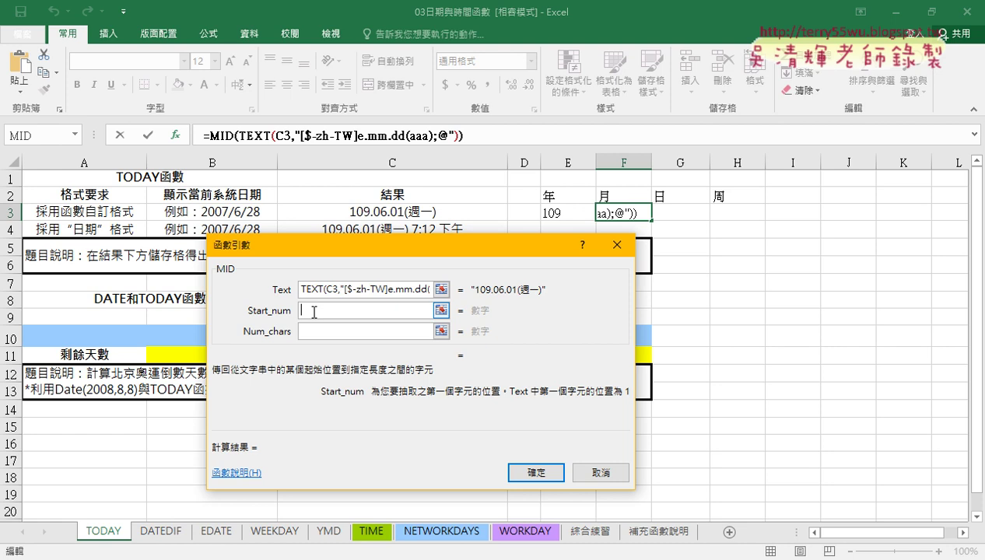
pyautogui.write('5')
pyautogui.click(333, 329)
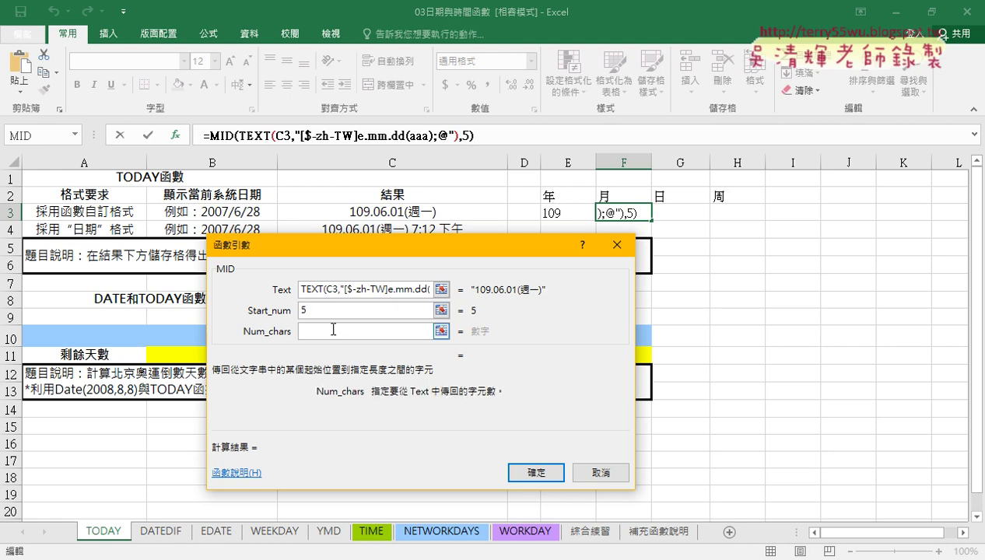
pyautogui.write('2')
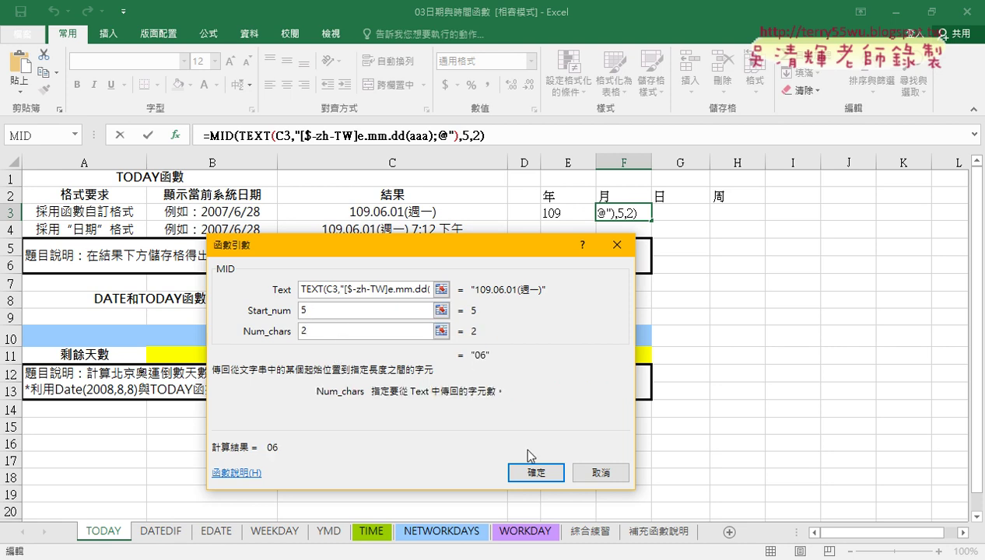
pyautogui.click(534, 471)
pyautogui.click(681, 212)
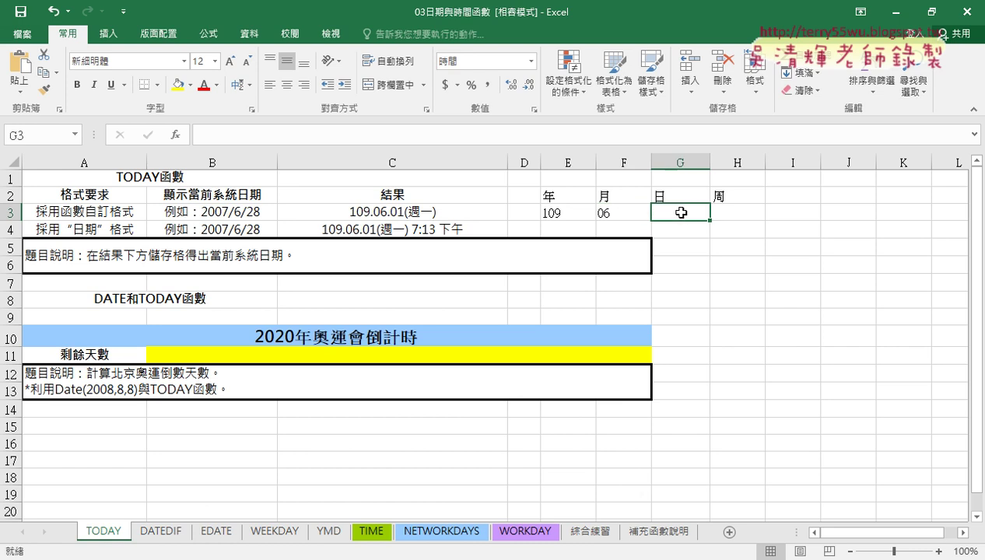
# Copy F3's MID(TEXT(...),5,2) formula from the formula bar
pyautogui.click(615, 213)
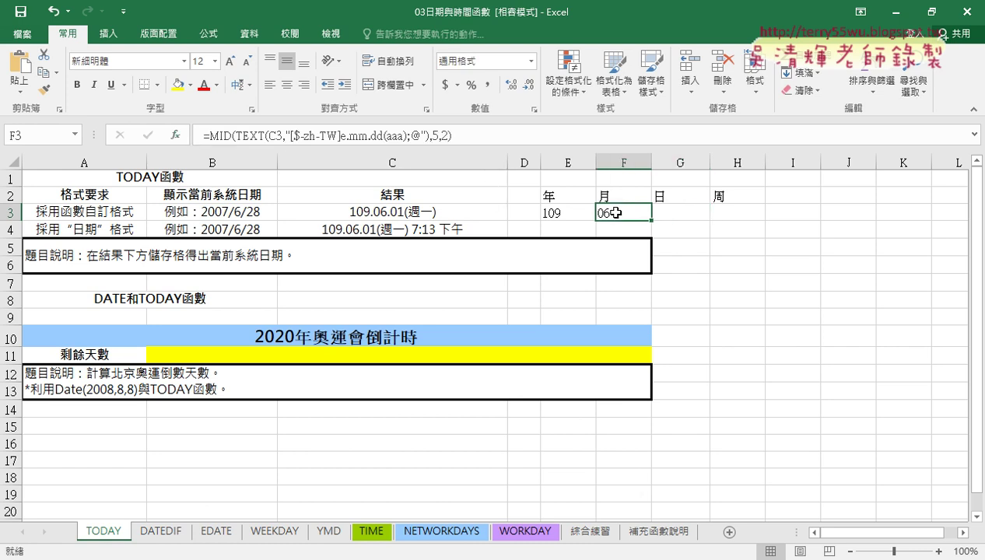
pyautogui.moveTo(458, 137); pyautogui.dragTo(202, 136)
pyautogui.rightClick(211, 137)
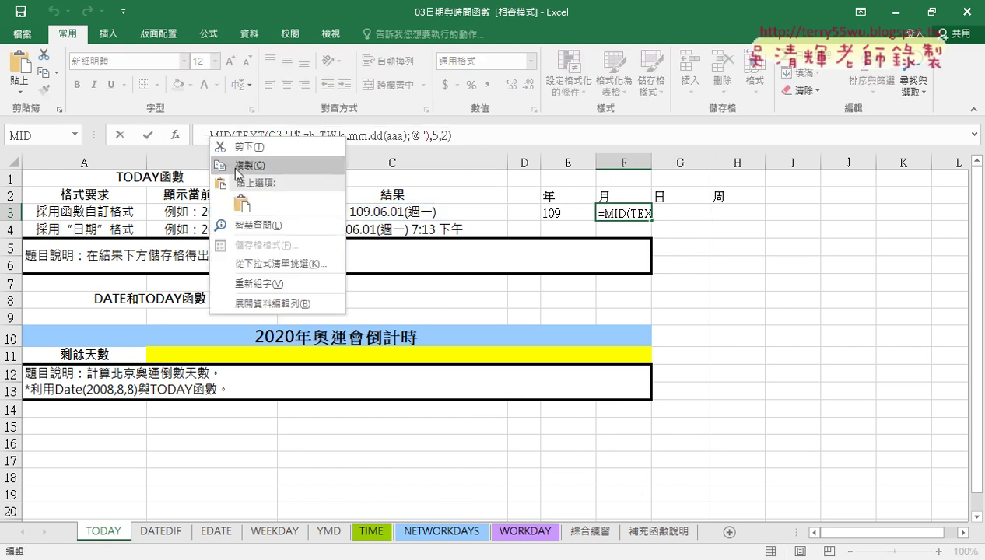
pyautogui.click(236, 166)
pyautogui.click(121, 135)
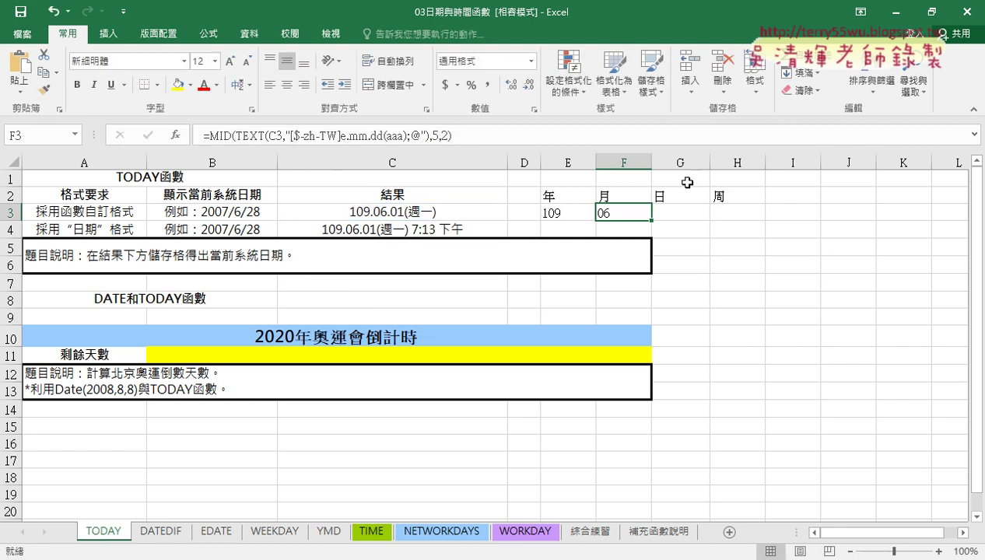
# Paste the formula into G3 with start position 8, so G3 shows 01
pyautogui.click(689, 212)
pyautogui.rightClick(302, 137)
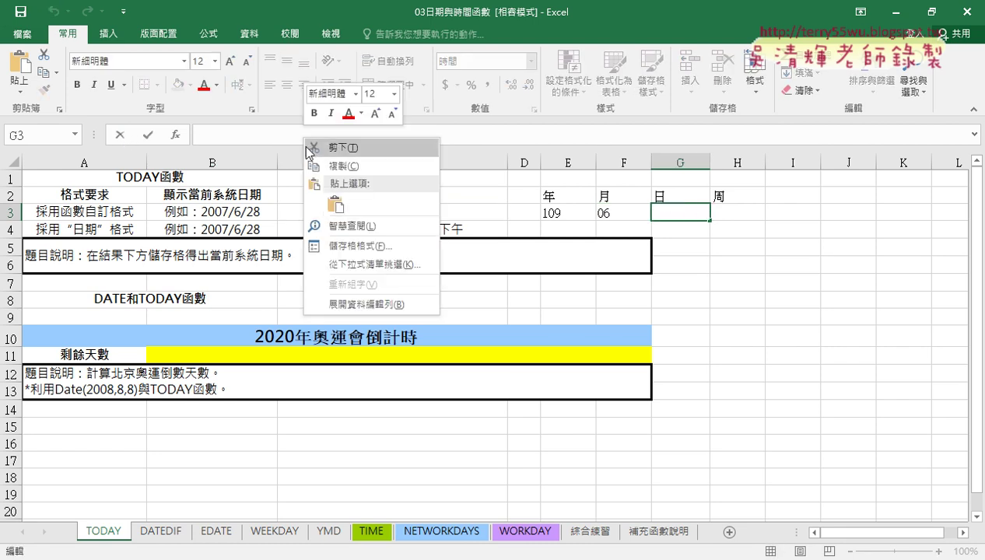
pyautogui.click(333, 204)
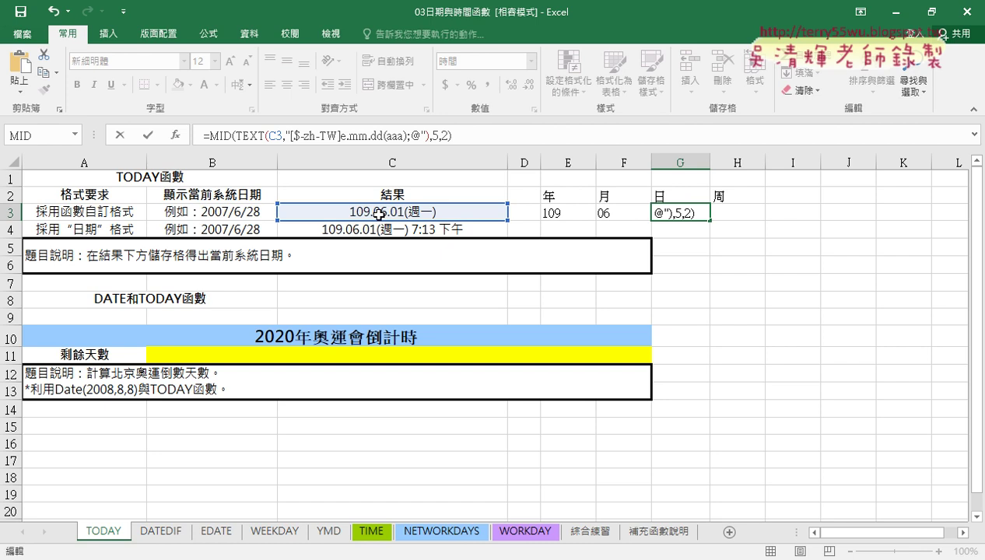
pyautogui.click(436, 135)
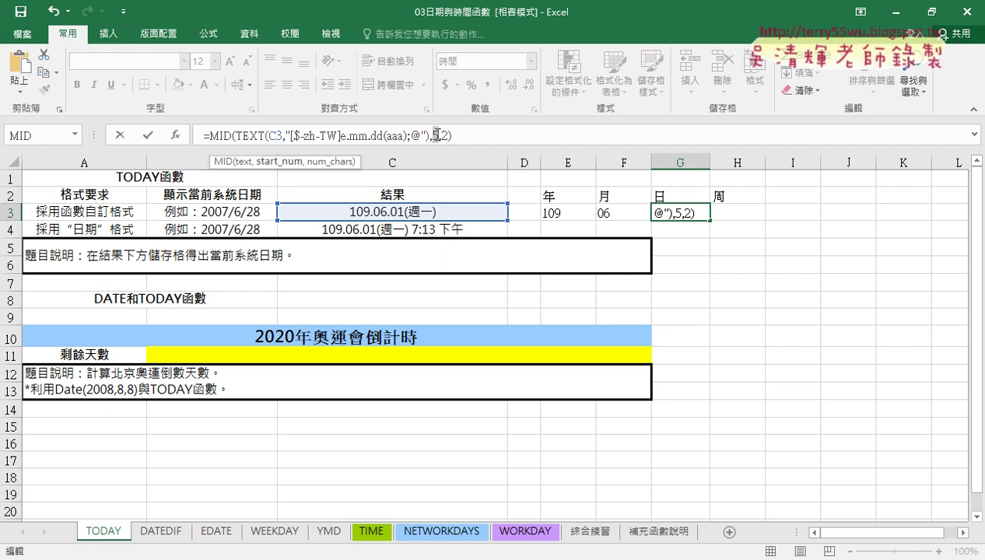
pyautogui.write('8')
pyautogui.click(147, 135)
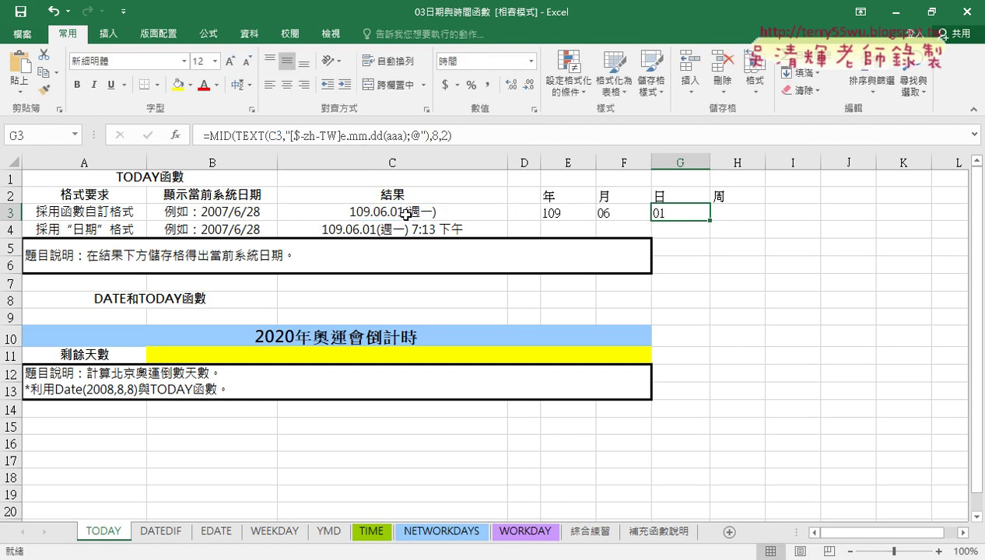
# Paste the formula into H3 with start position 11, so H3 shows 週一
pyautogui.click(737, 212)
pyautogui.click(360, 135)
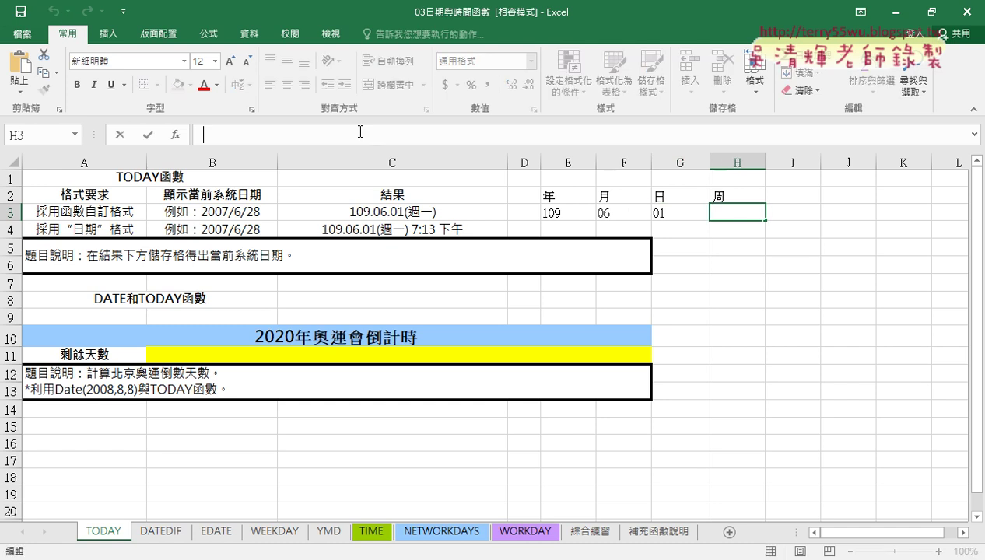
pyautogui.rightClick(361, 133)
pyautogui.click(390, 200)
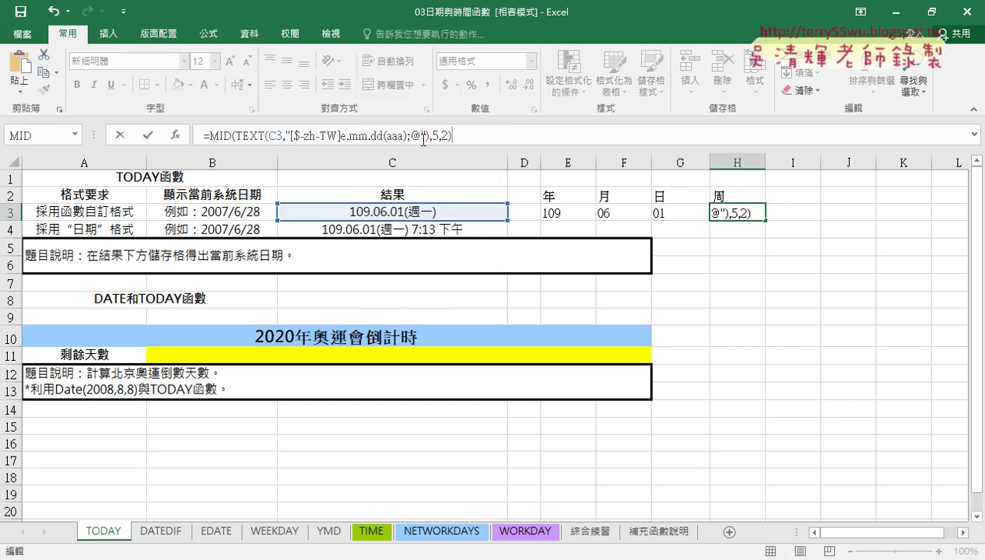
pyautogui.click(437, 135)
pyautogui.press('BackSpace')
pyautogui.write('11')
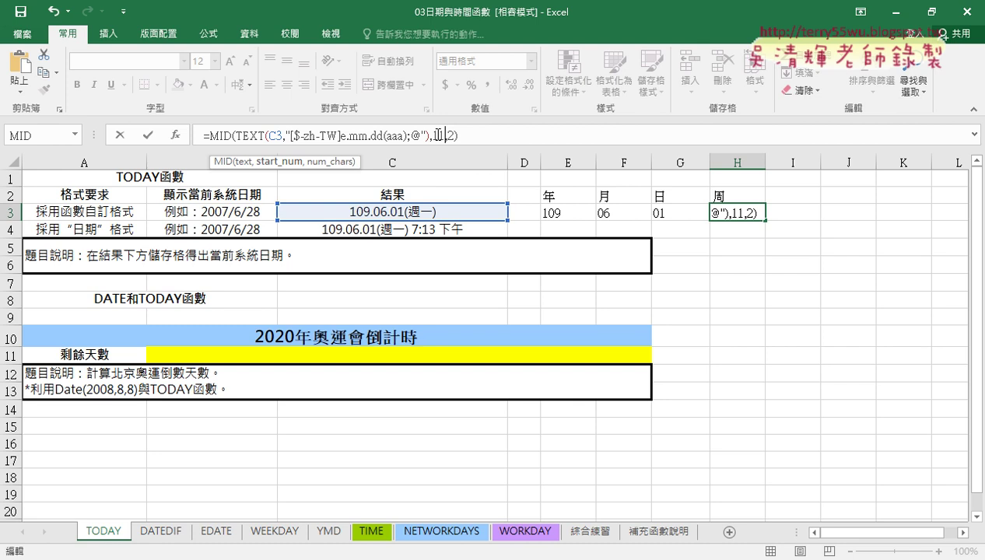
pyautogui.click(149, 137)
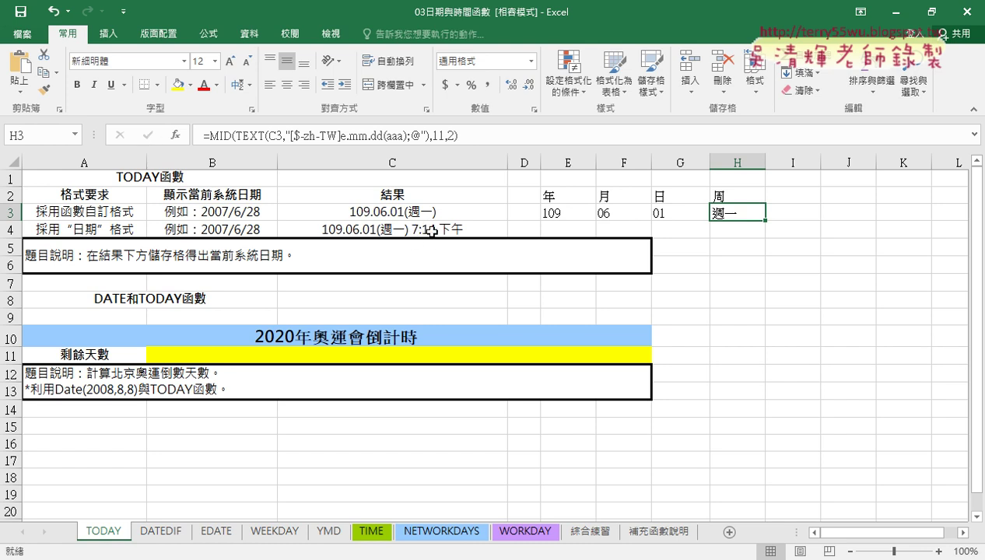
pyautogui.click(554, 218)
pyautogui.click(619, 216)
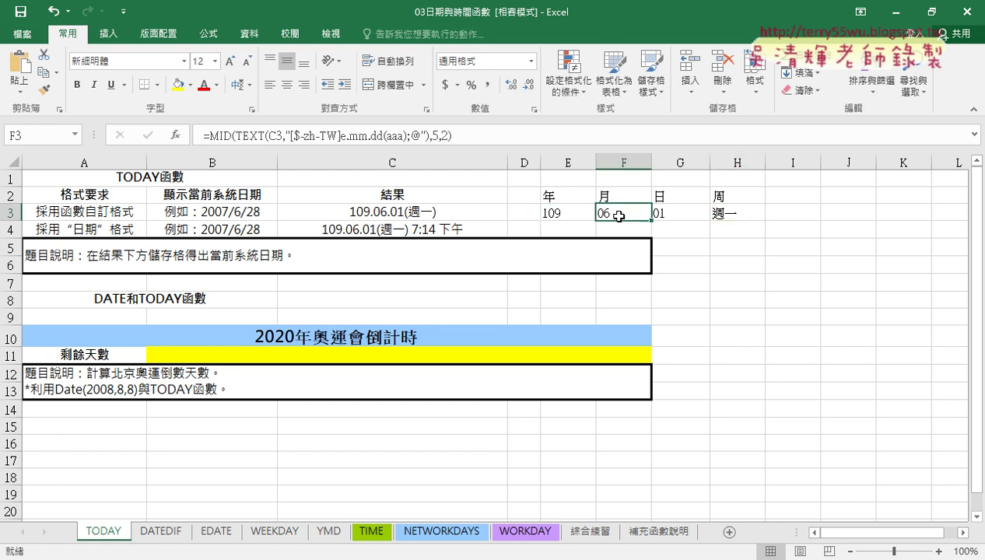
pyautogui.click(667, 214)
pyautogui.click(714, 214)
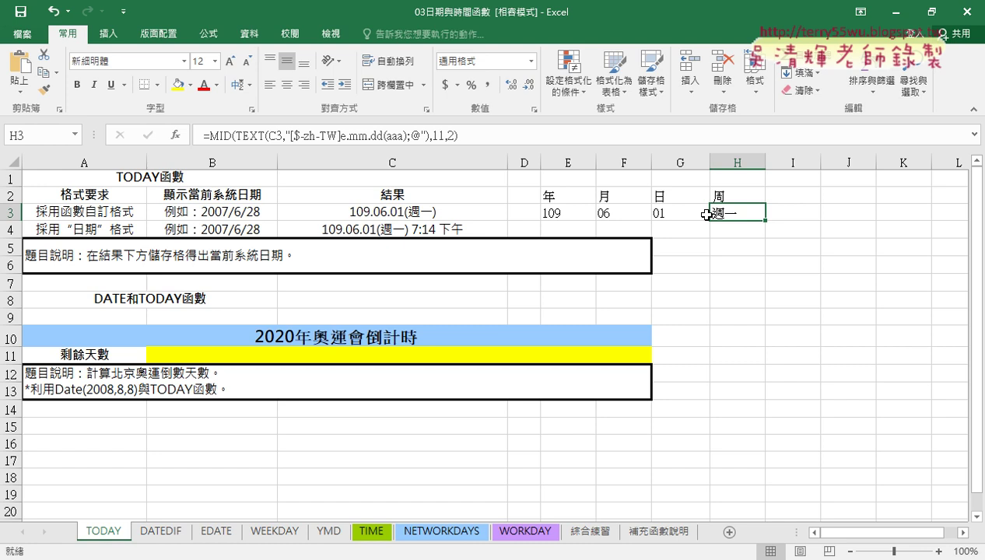
pyautogui.click(574, 217)
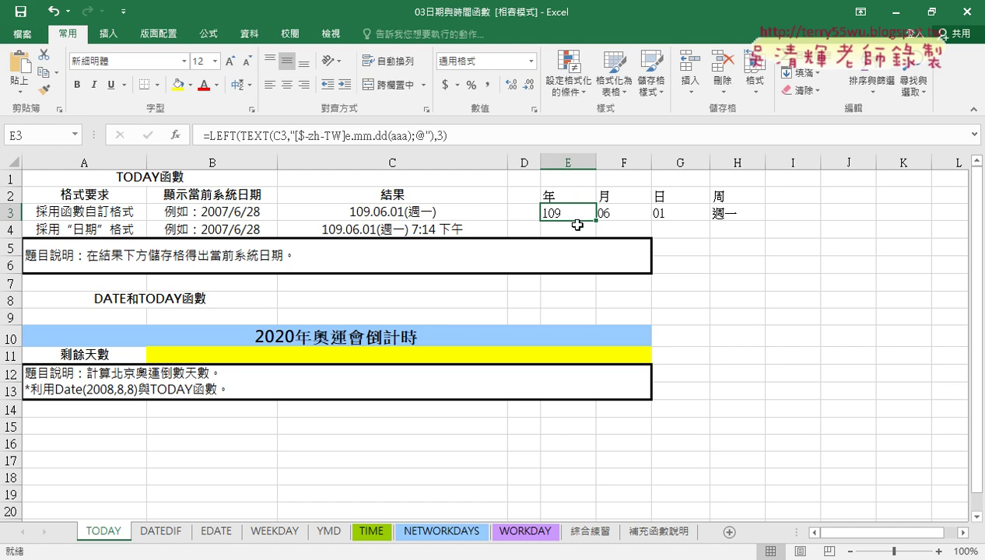
pyautogui.click(549, 228)
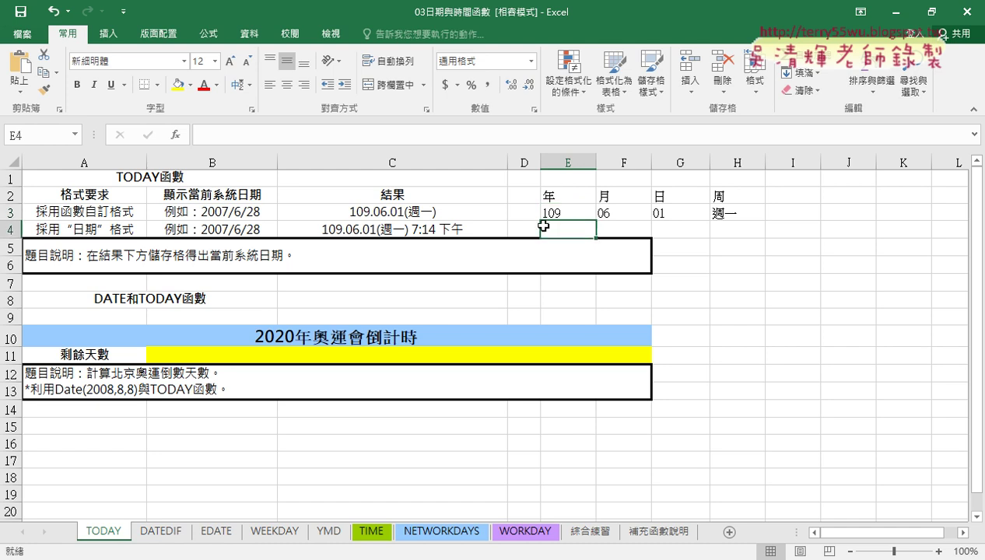
# Enter =YEAR(C3) in E4 from the 日期及時間 category, returning 2020
pyautogui.click(178, 140)
pyautogui.moveTo(315, 147)
pyautogui.mouseDown()
pyautogui.moveTo(65, 120)
pyautogui.moveTo(81, 113)
pyautogui.mouseUp()
pyautogui.click(138, 187)
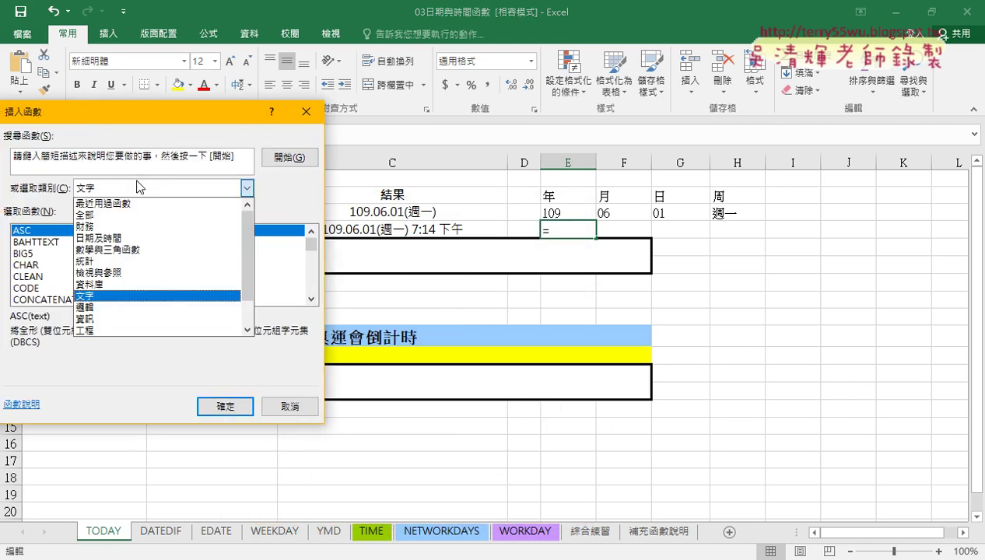
pyautogui.click(141, 238)
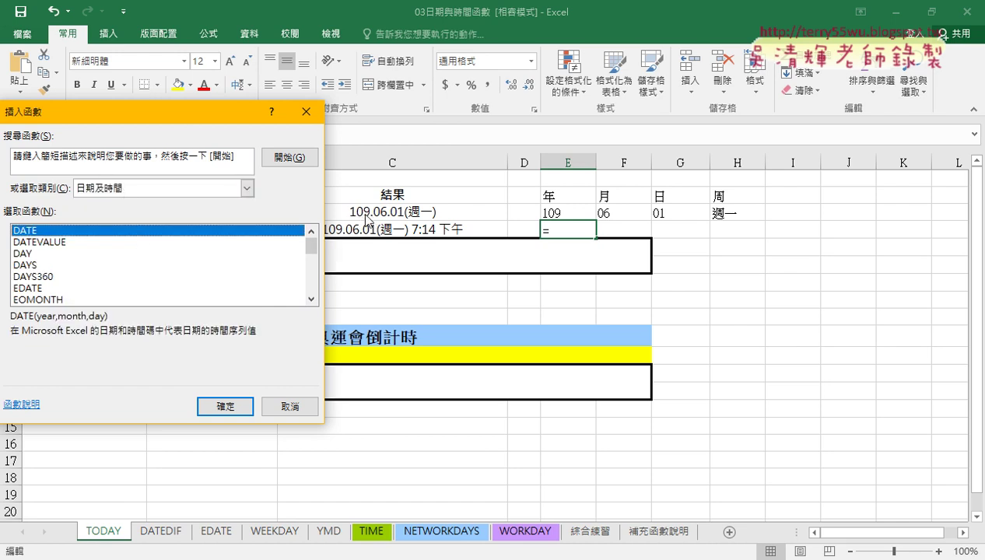
pyautogui.moveTo(311, 247); pyautogui.dragTo(315, 293)
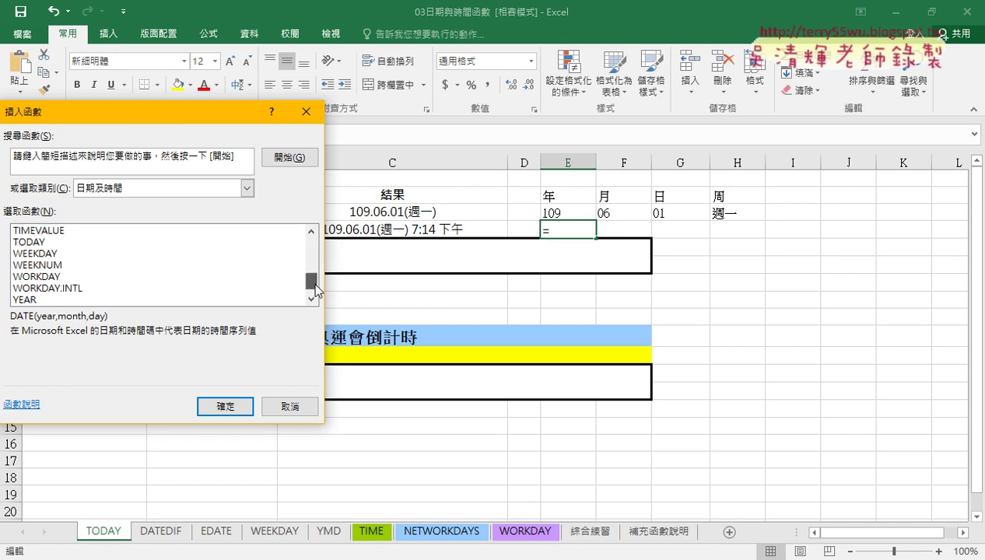
pyautogui.click(79, 290)
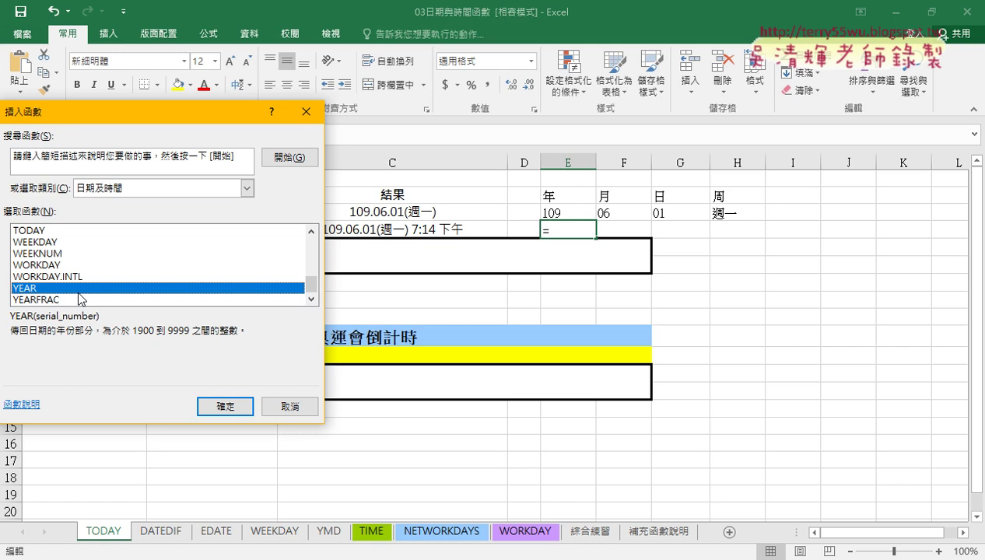
pyautogui.click(234, 407)
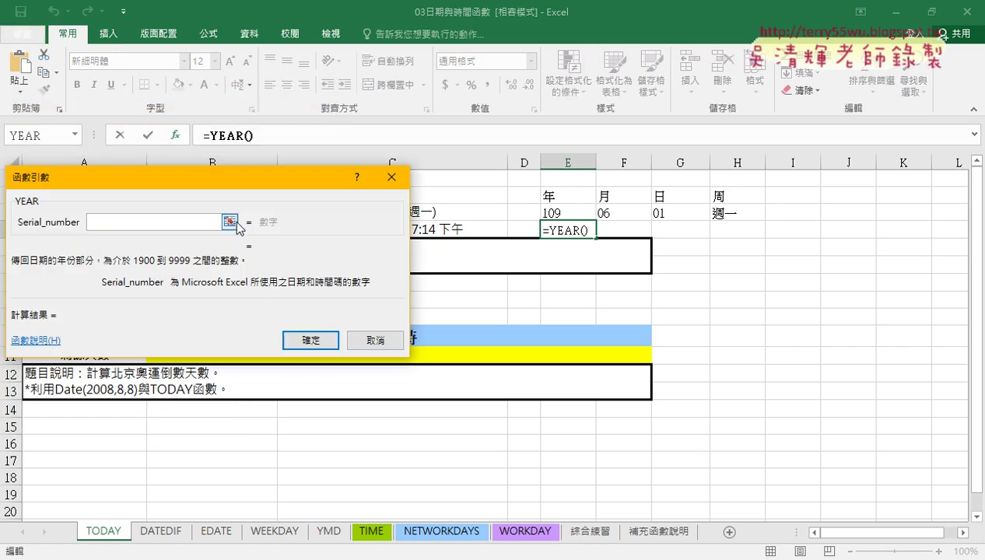
pyautogui.moveTo(194, 177); pyautogui.dragTo(309, 301)
pyautogui.click(424, 211)
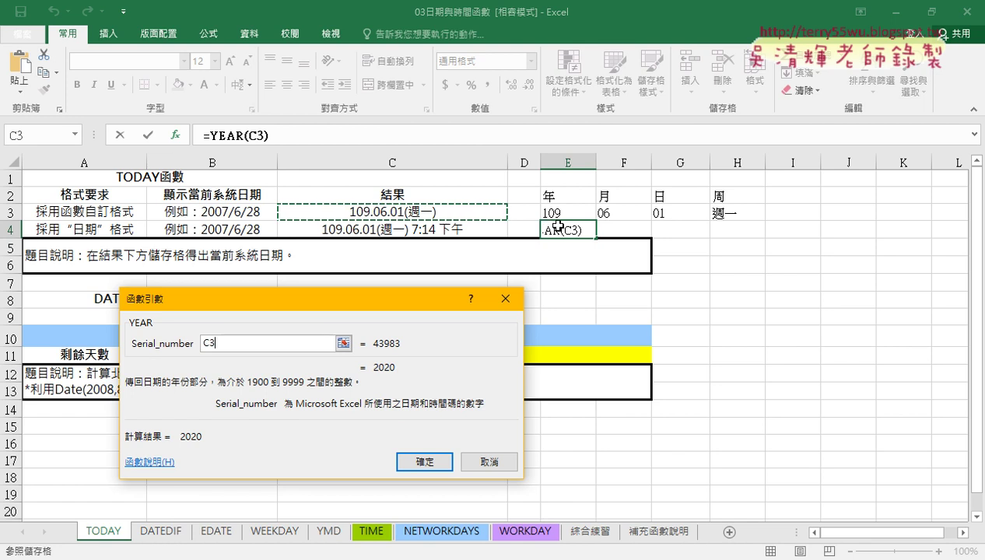
pyautogui.click(423, 460)
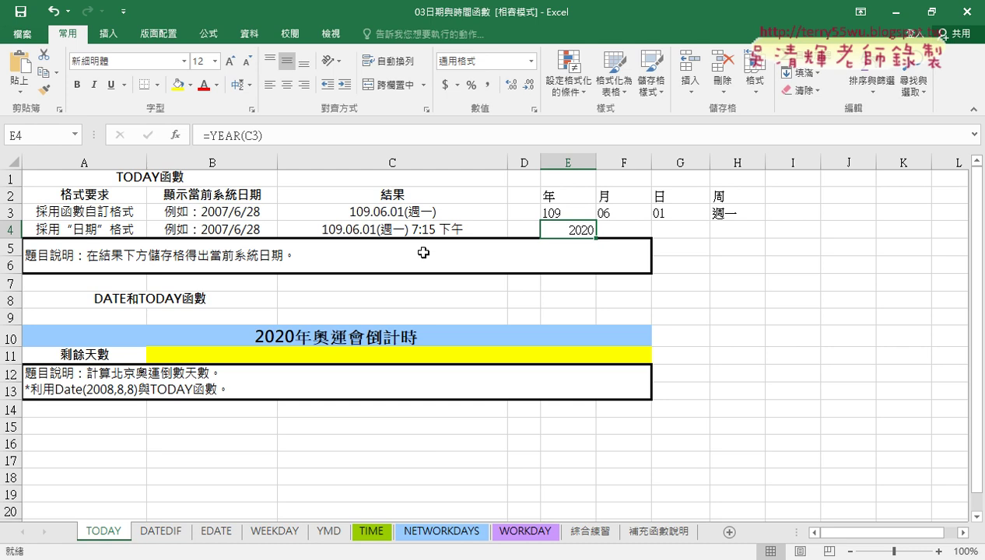
# Change E4's formula to =YEAR(C3)-1911
pyautogui.click(321, 136)
pyautogui.write('-')
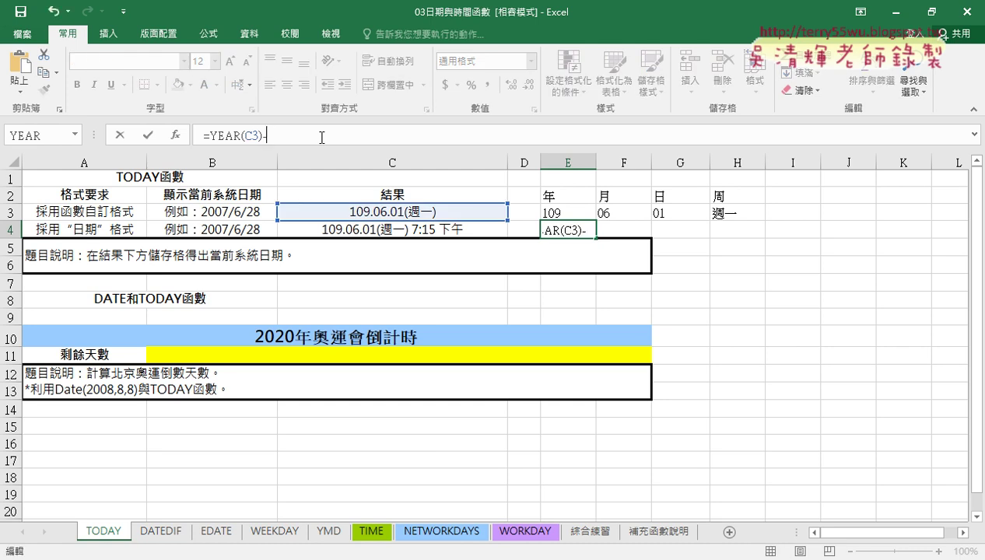
pyautogui.write('191')
pyautogui.press('Return')
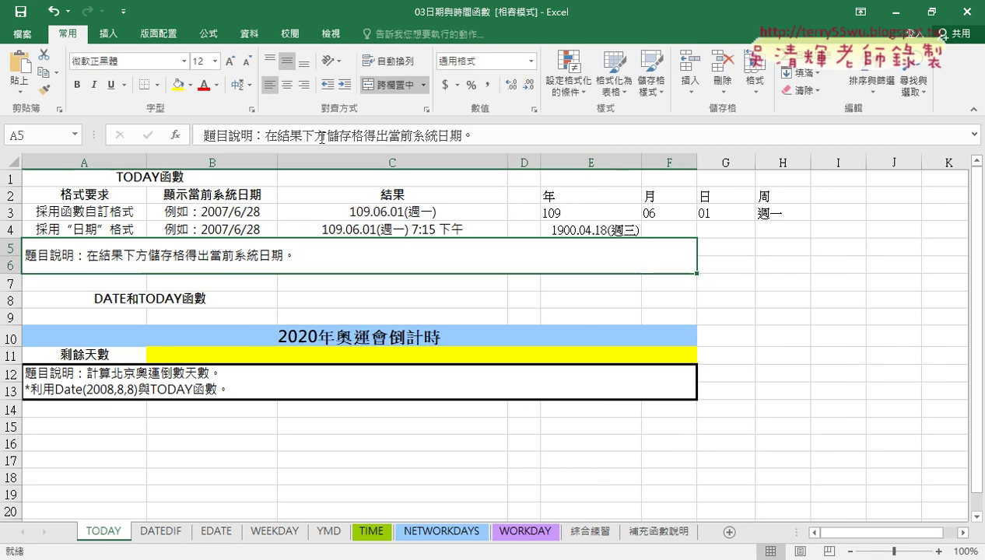
# Give E4 the General number format so it shows 109, and narrow column E
pyautogui.click(578, 232)
pyautogui.rightClick(583, 232)
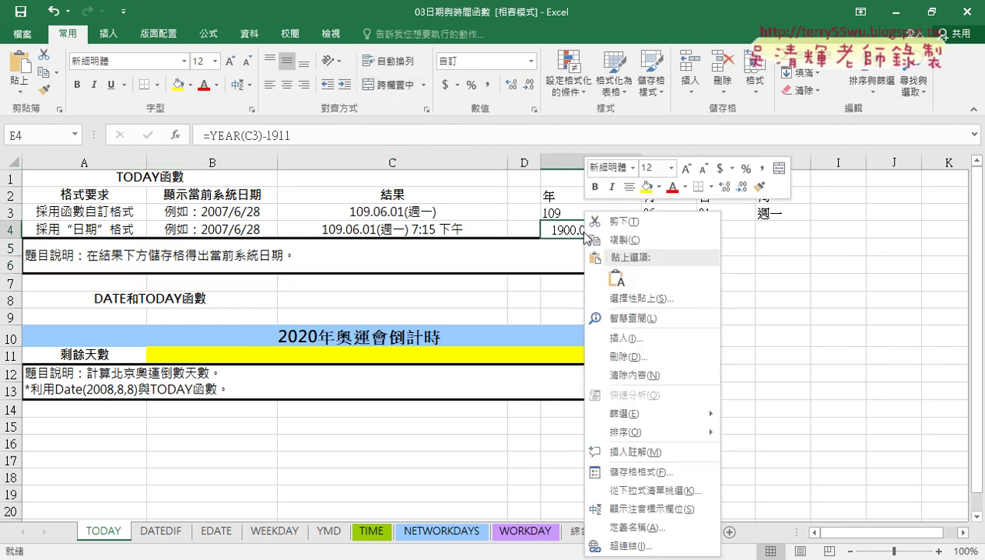
pyautogui.click(628, 473)
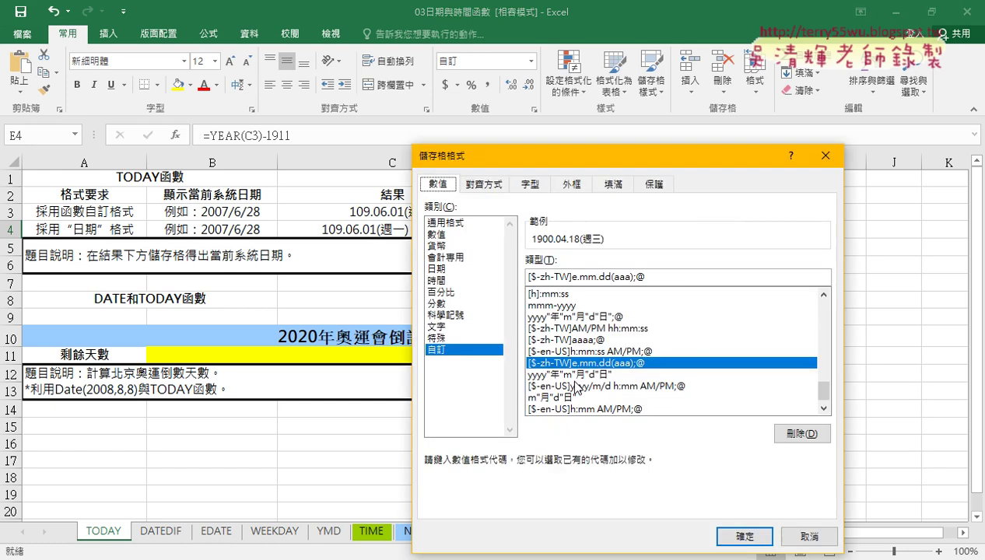
pyautogui.click(456, 223)
pyautogui.click(722, 534)
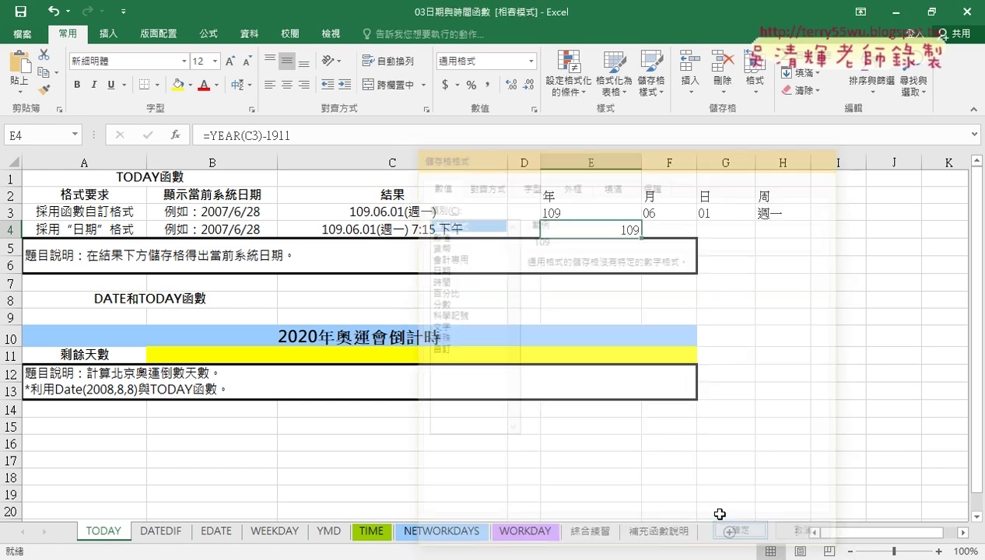
pyautogui.moveTo(641, 160); pyautogui.dragTo(594, 160)
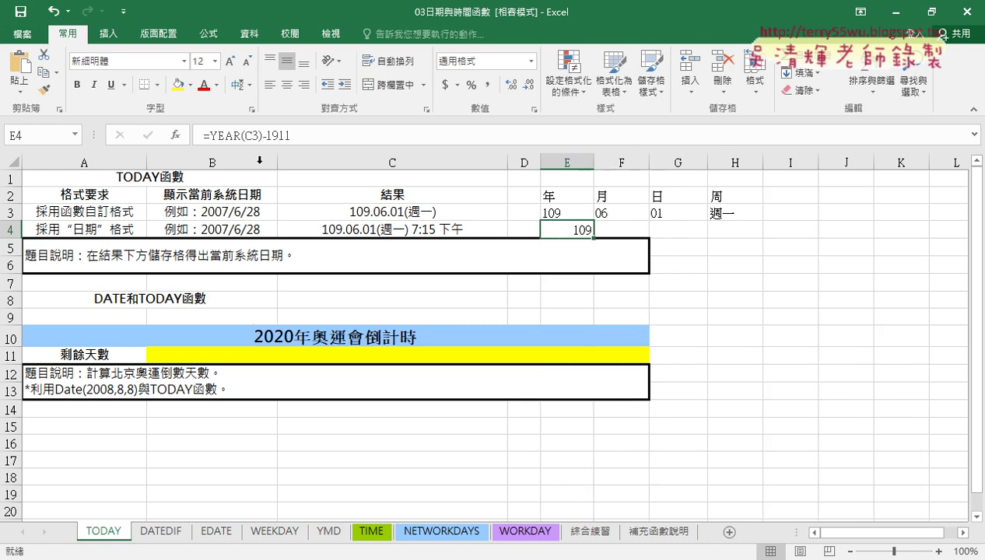
# Enter =MONTH(C3) in F4 so it returns 6
pyautogui.click(622, 228)
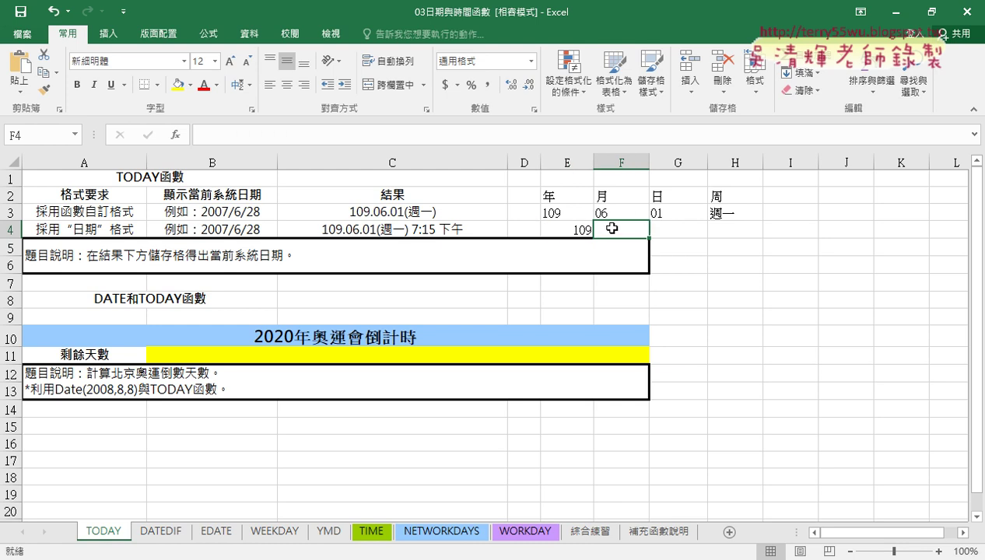
pyautogui.click(178, 135)
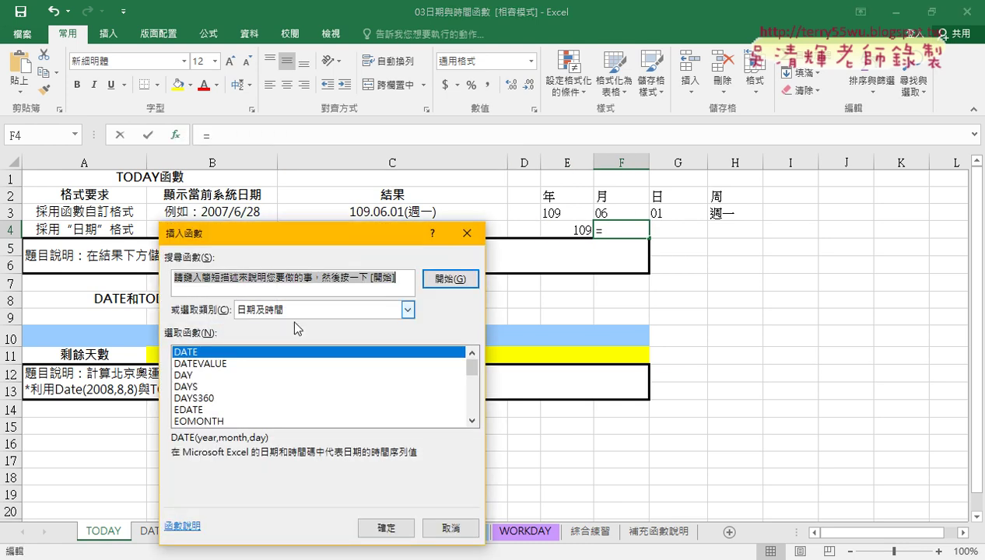
pyautogui.moveTo(474, 376); pyautogui.dragTo(474, 389)
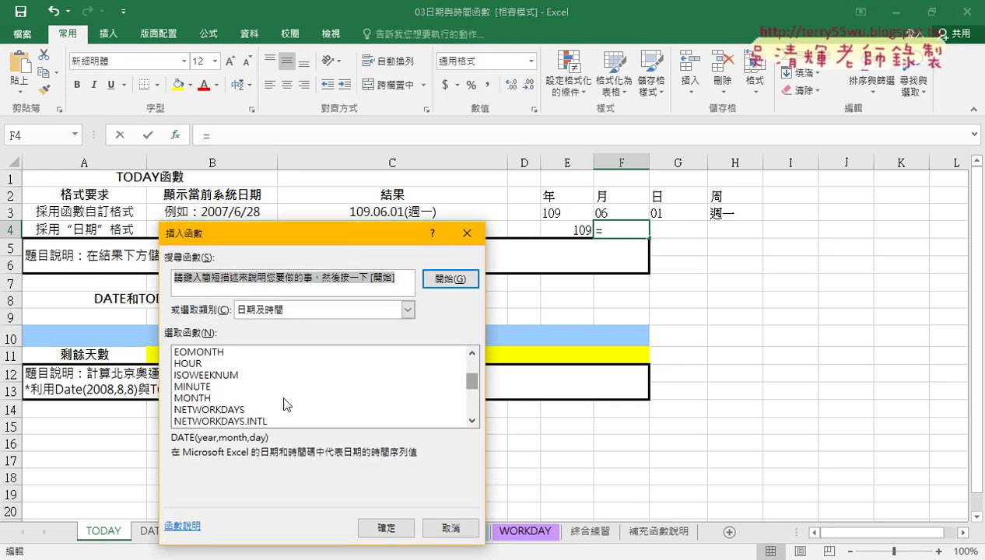
pyautogui.click(241, 397)
pyautogui.doubleClick(241, 397)
pyautogui.click(393, 213)
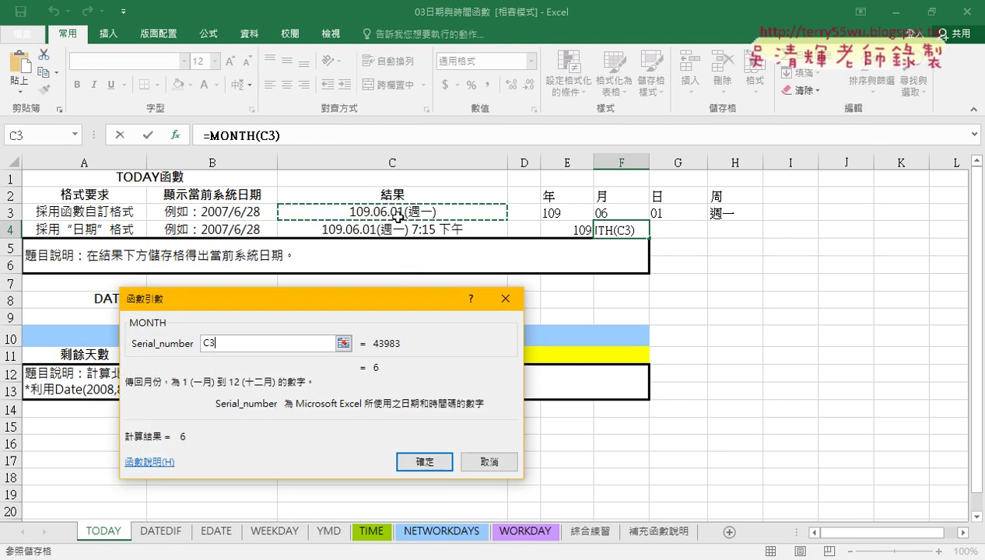
pyautogui.click(426, 461)
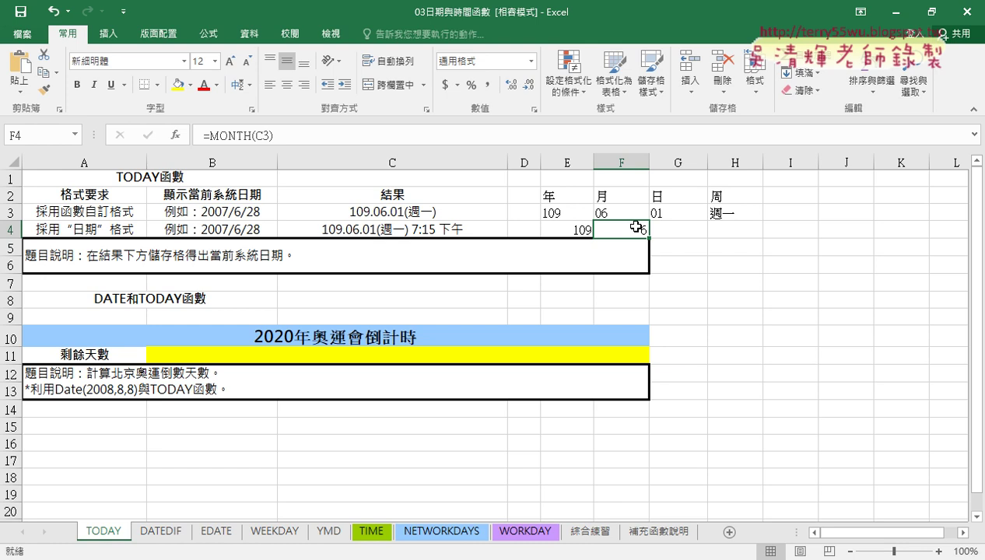
pyautogui.click(682, 228)
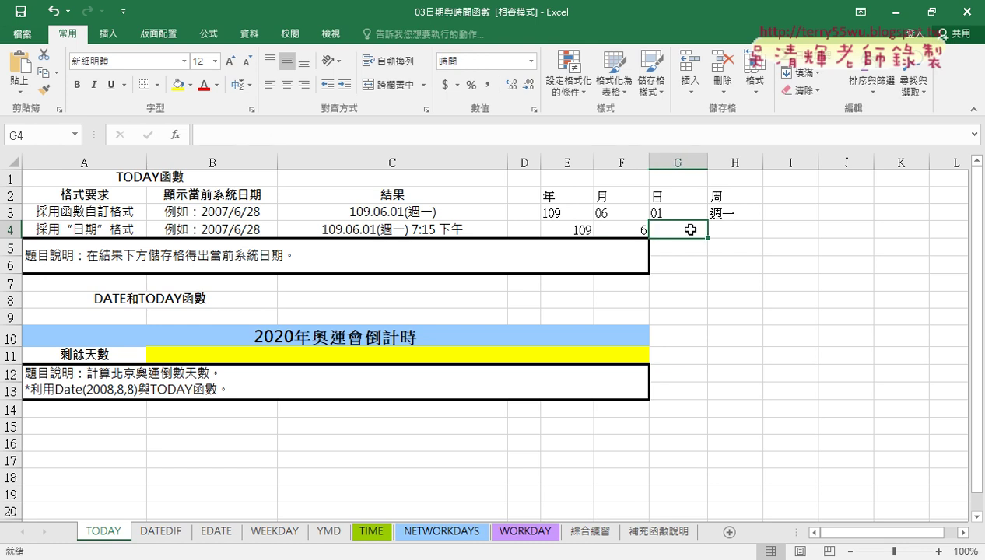
# Enter =DAY(C3) in G4 with the DAY function
pyautogui.click(179, 137)
pyautogui.click(243, 377)
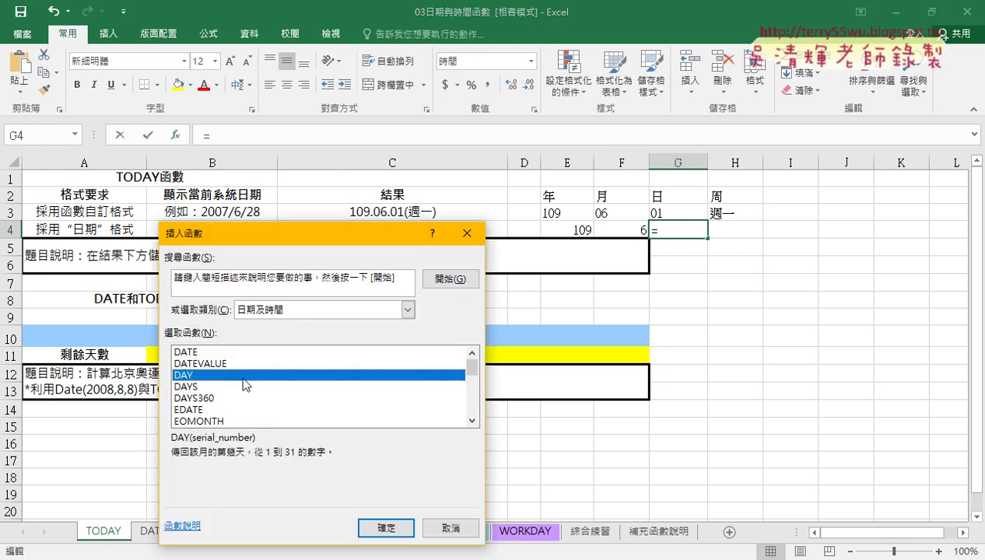
pyautogui.doubleClick(241, 374)
pyautogui.click(393, 214)
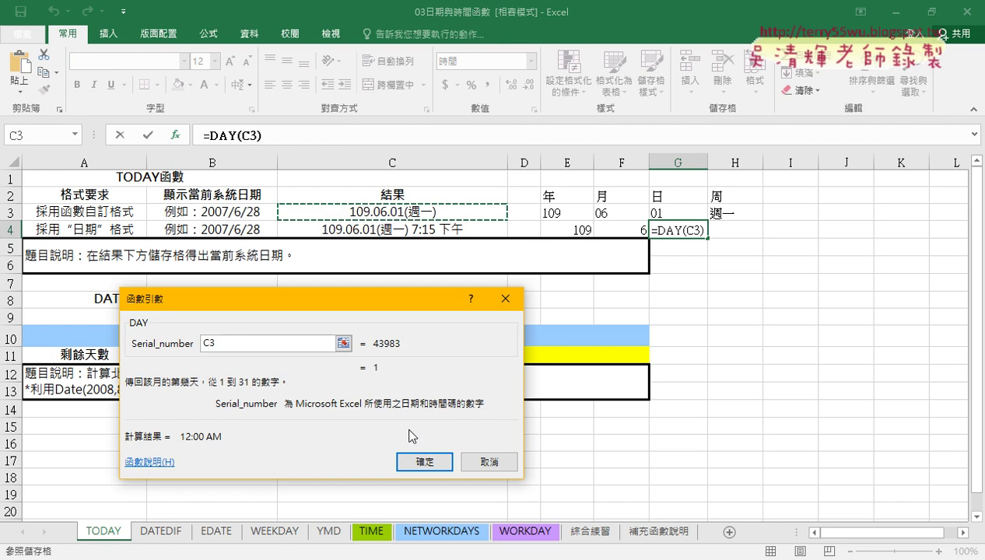
pyautogui.click(424, 462)
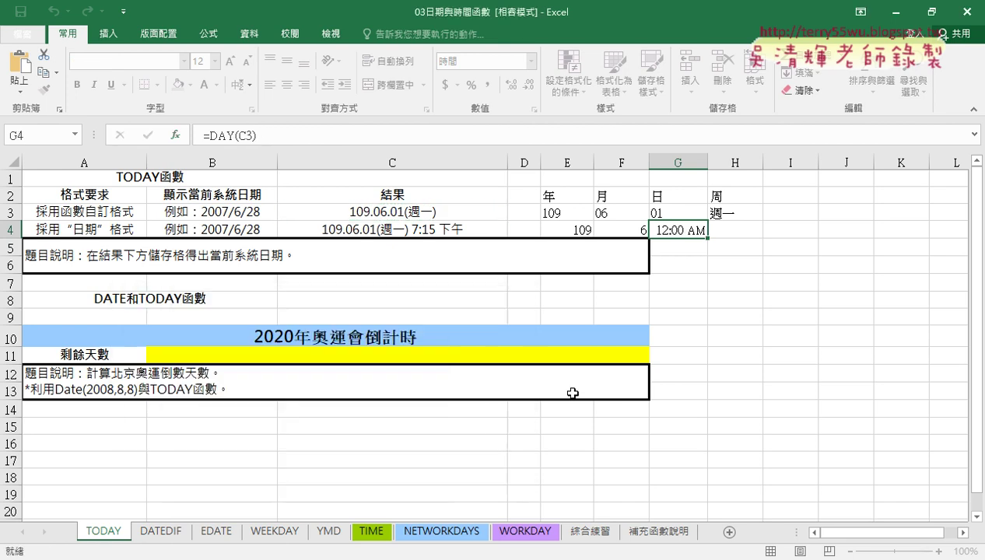
# Give G4 the General number format so it shows 1
pyautogui.rightClick(679, 229)
pyautogui.click(708, 471)
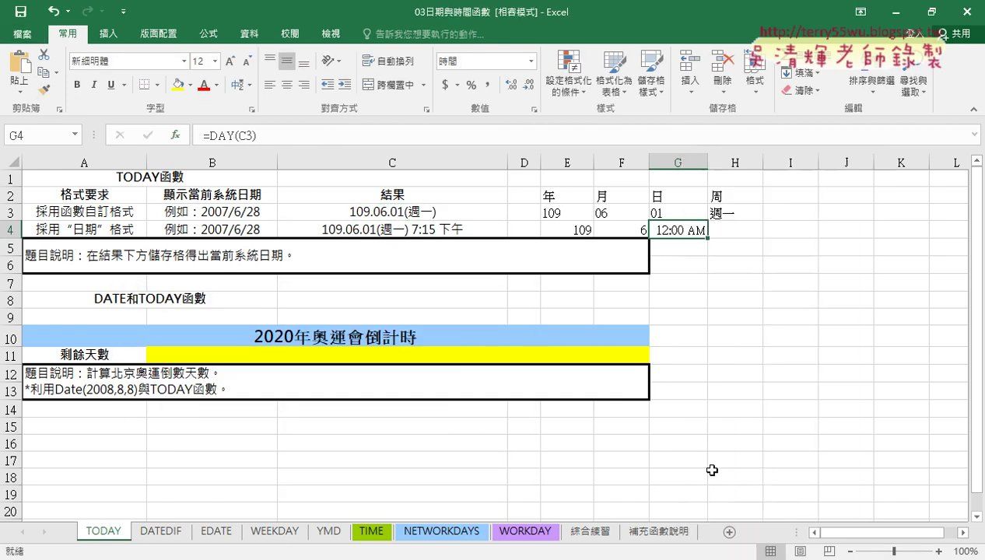
pyautogui.click(536, 223)
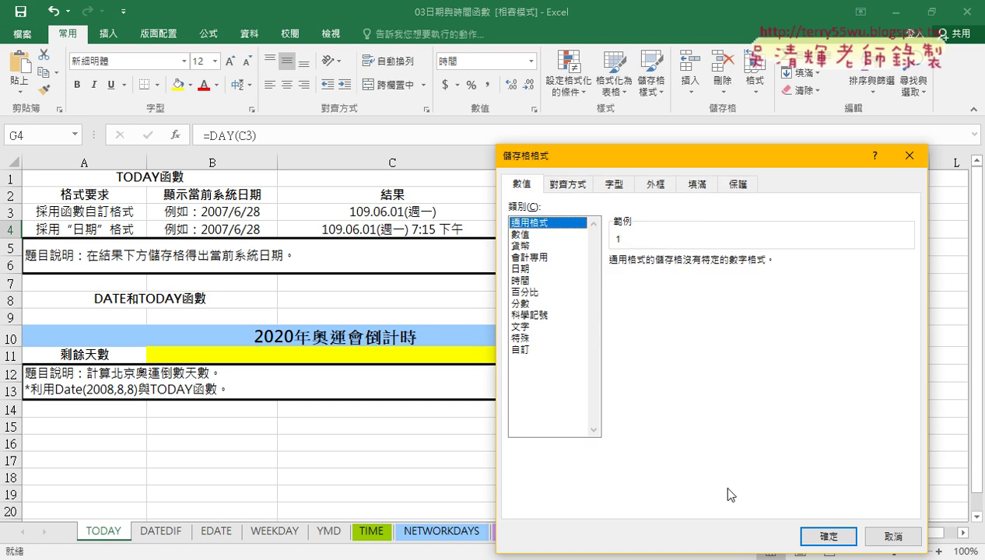
pyautogui.click(817, 535)
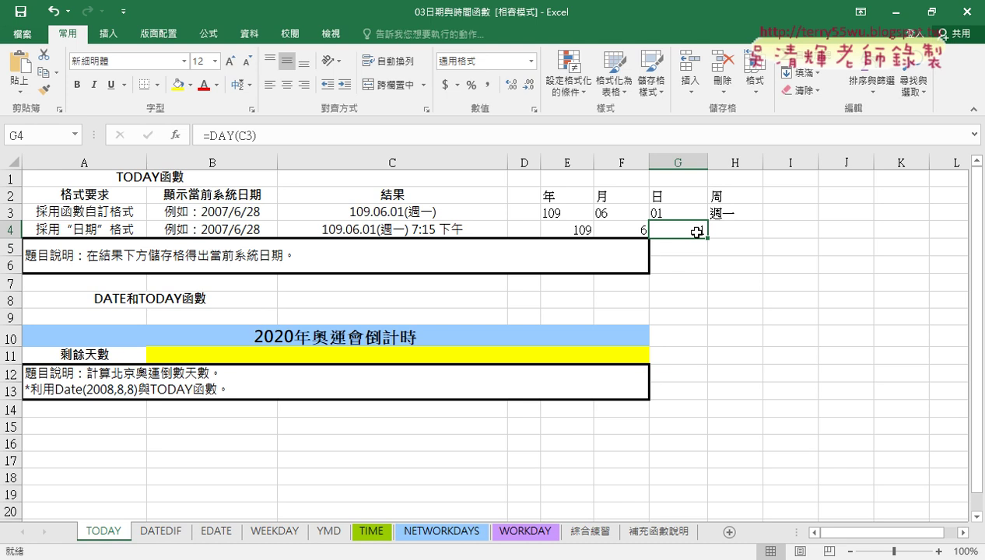
pyautogui.click(726, 230)
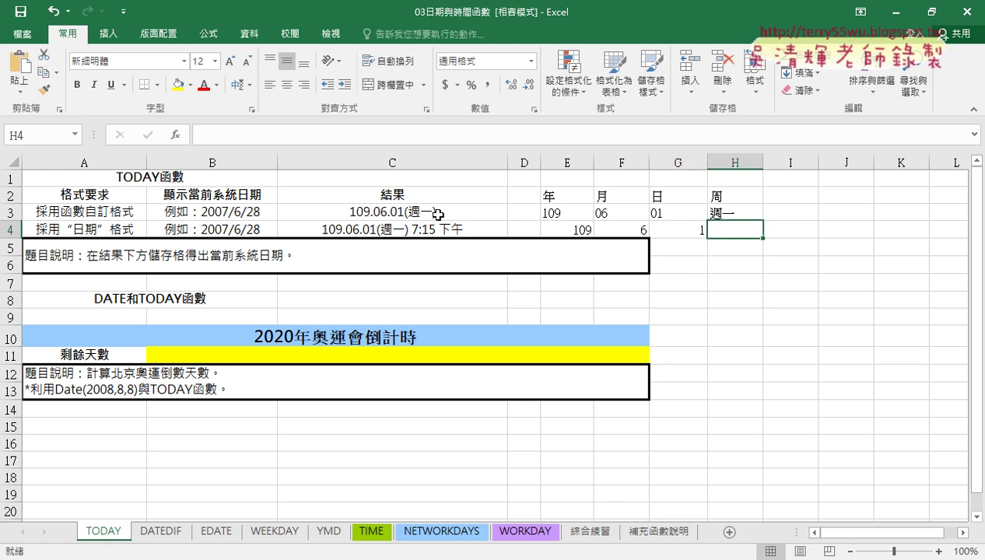
# Insert =WEEKDAY(C3) into H4 with Return_type left blank, returning 2
pyautogui.click(176, 142)
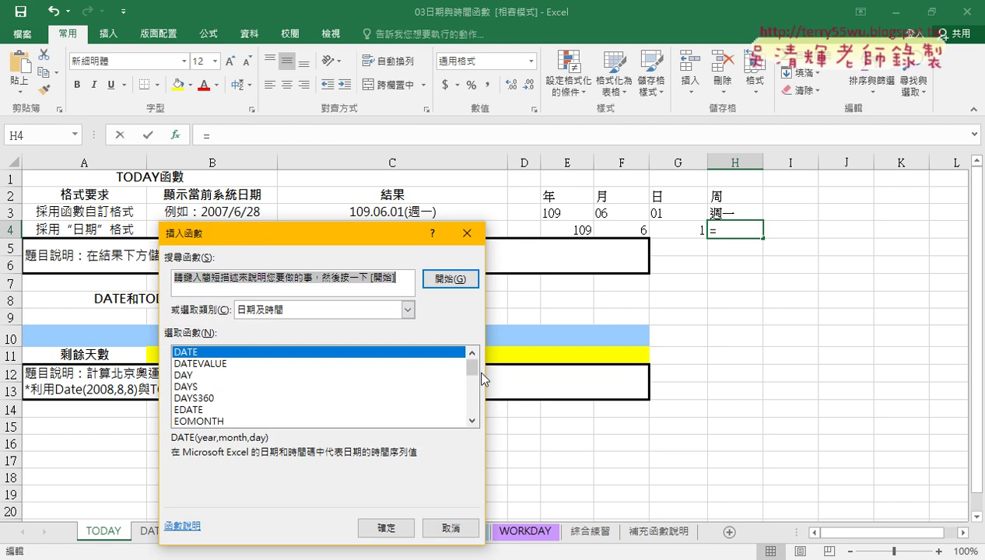
pyautogui.scroll(-1, 474, 382)
pyautogui.moveTo(474, 381); pyautogui.dragTo(473, 409)
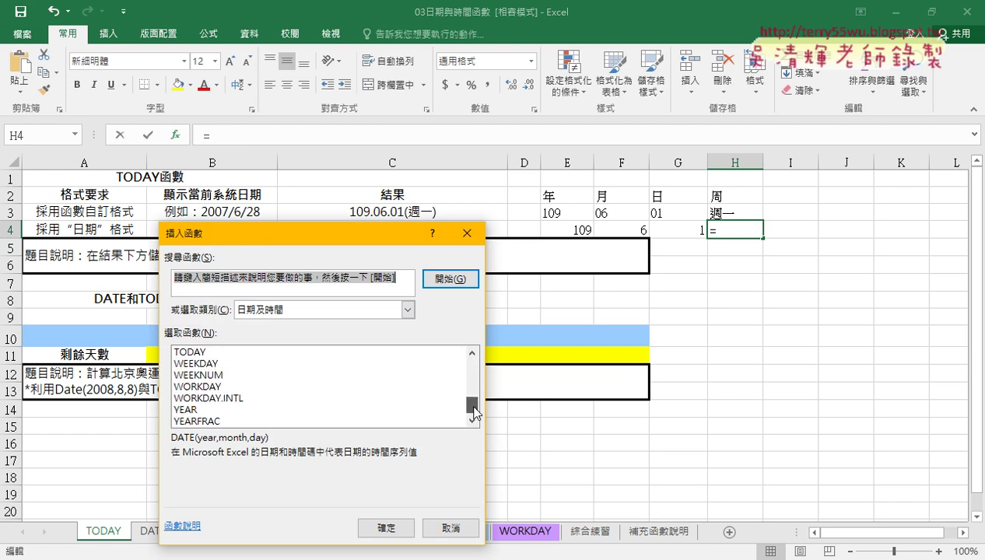
pyautogui.doubleClick(195, 364)
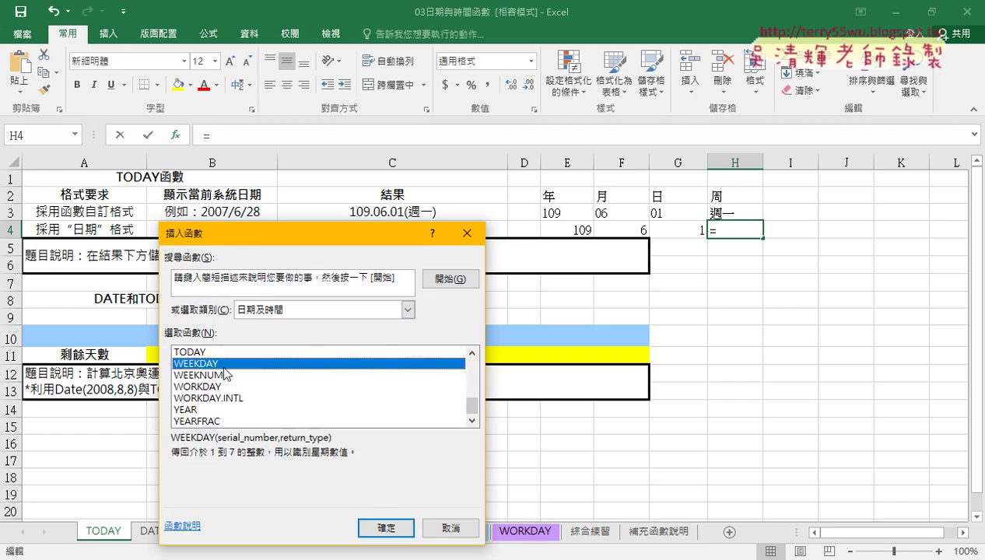
pyautogui.click(375, 213)
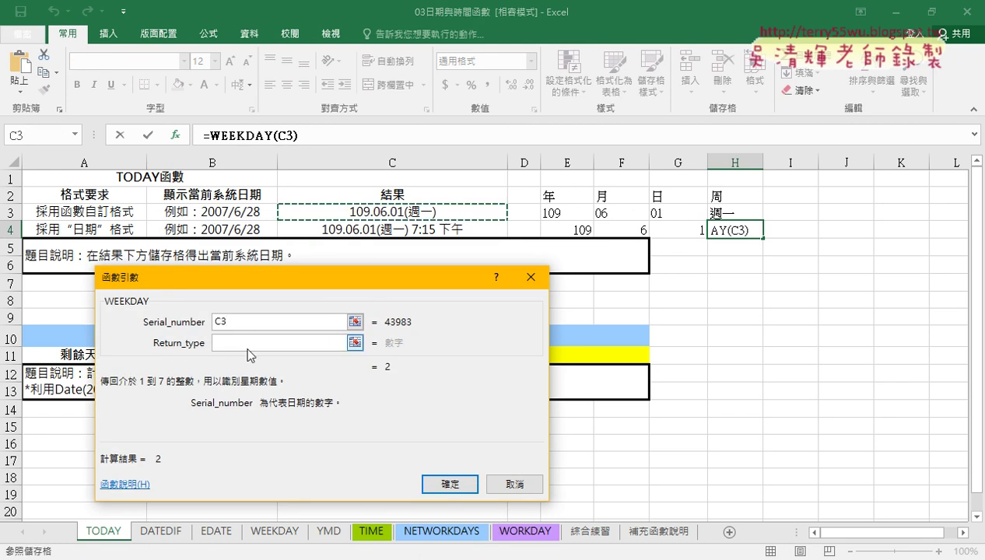
pyautogui.click(459, 497)
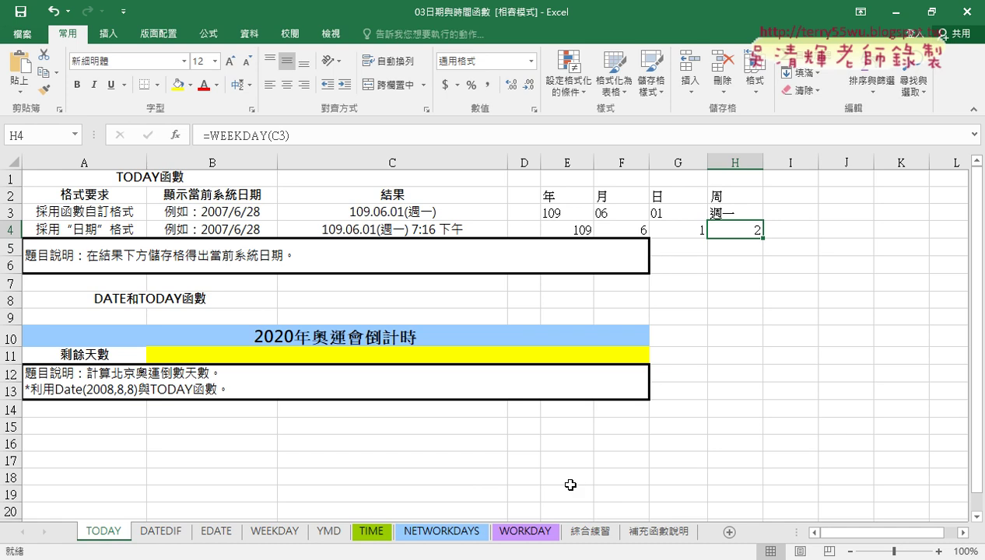
# Format H4 as a Western-calendar Date of type 週三 so it displays 週一
pyautogui.rightClick(732, 222)
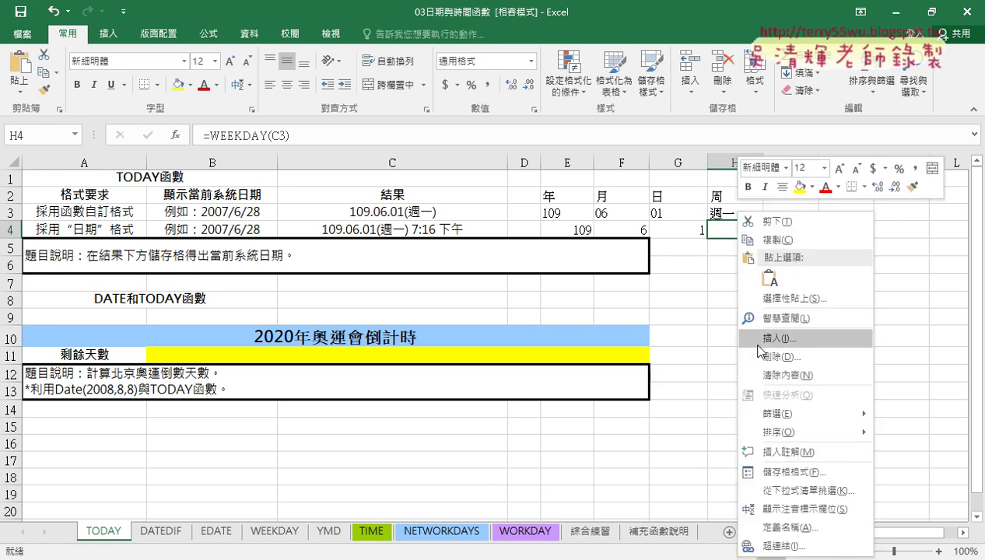
pyautogui.click(786, 472)
pyautogui.click(571, 268)
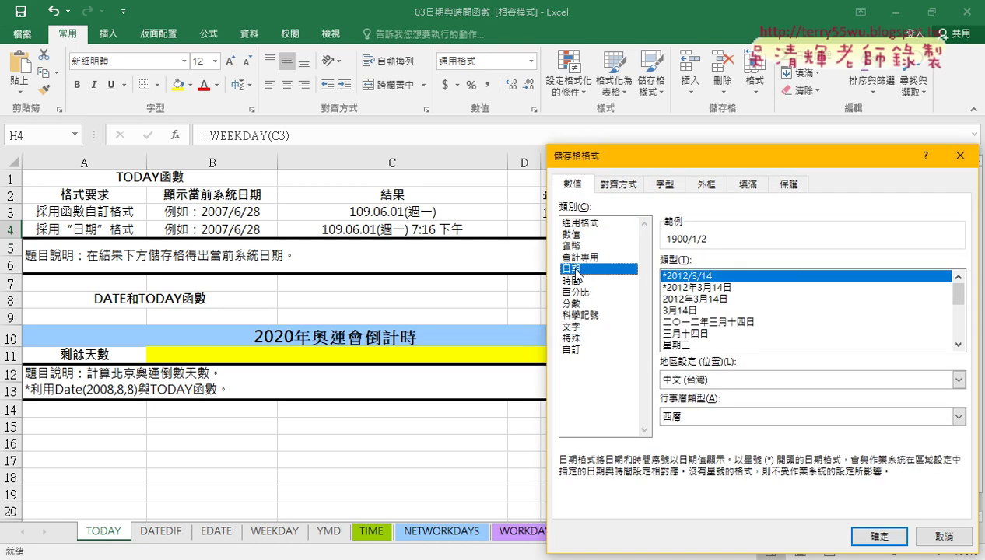
pyautogui.moveTo(646, 155); pyautogui.dragTo(384, 87)
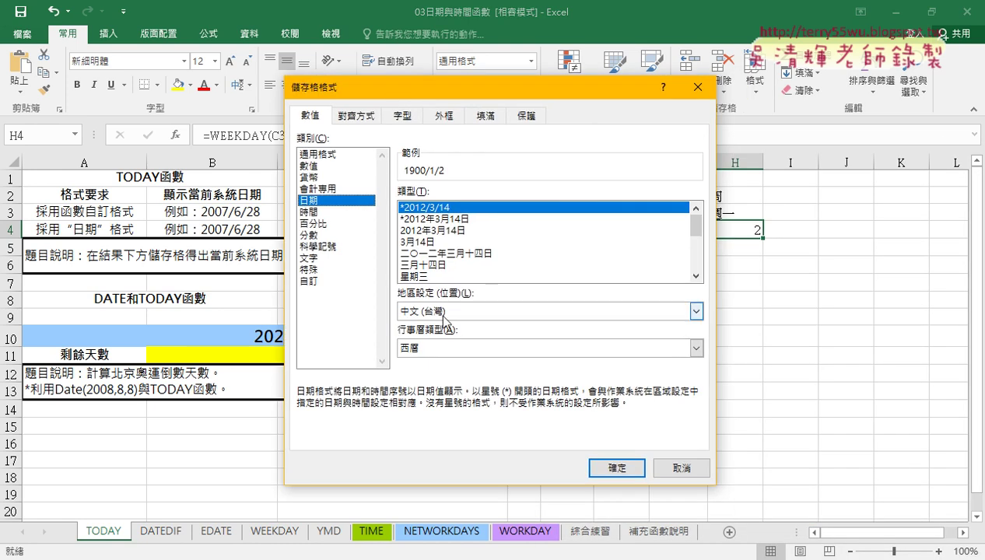
pyautogui.click(438, 348)
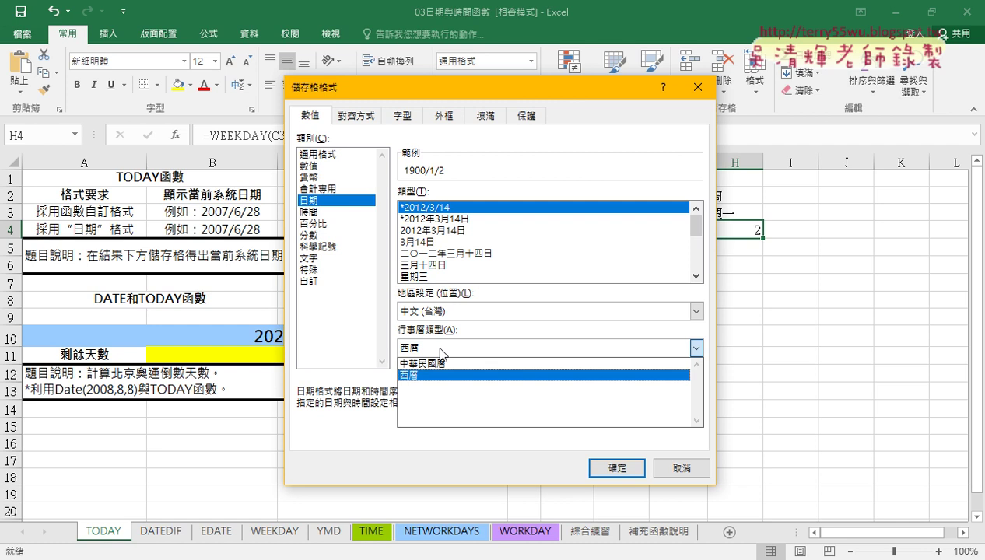
pyautogui.click(441, 353)
pyautogui.scroll(-1, 685, 281)
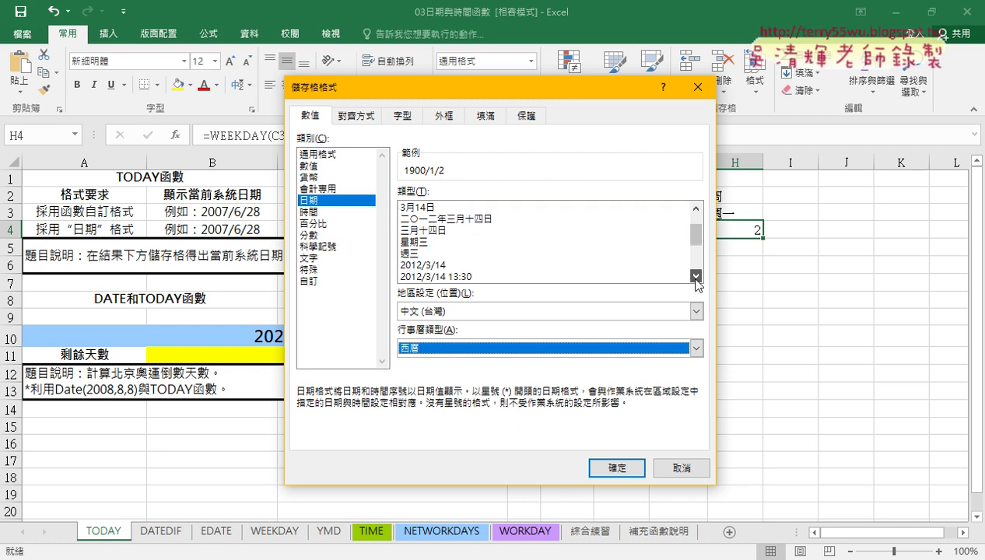
pyautogui.click(415, 254)
pyautogui.click(611, 465)
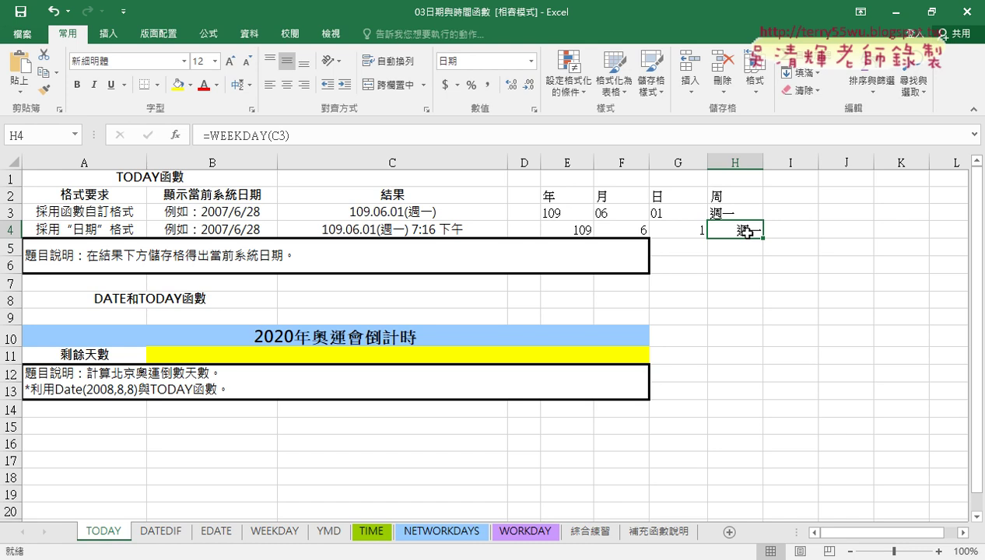
pyautogui.click(568, 215)
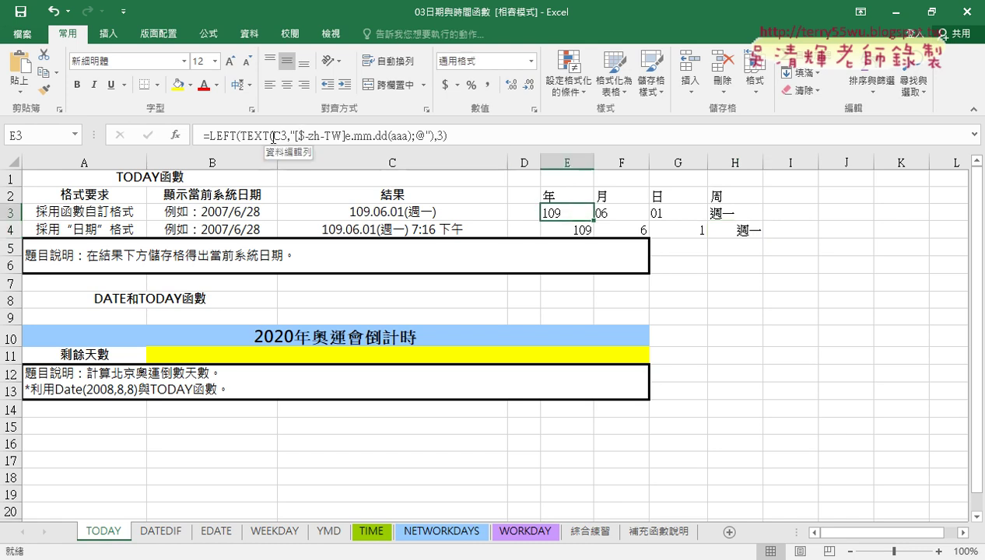
pyautogui.click(571, 229)
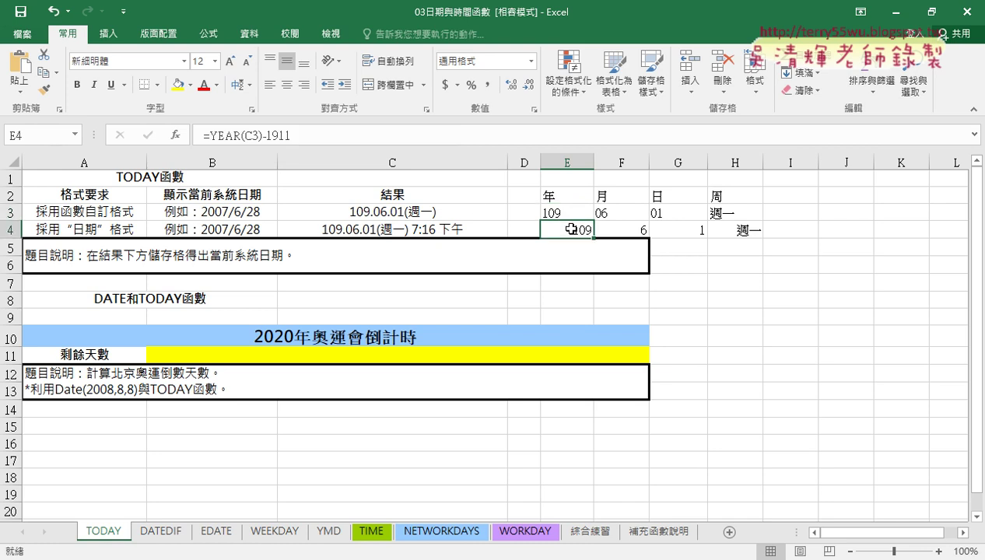